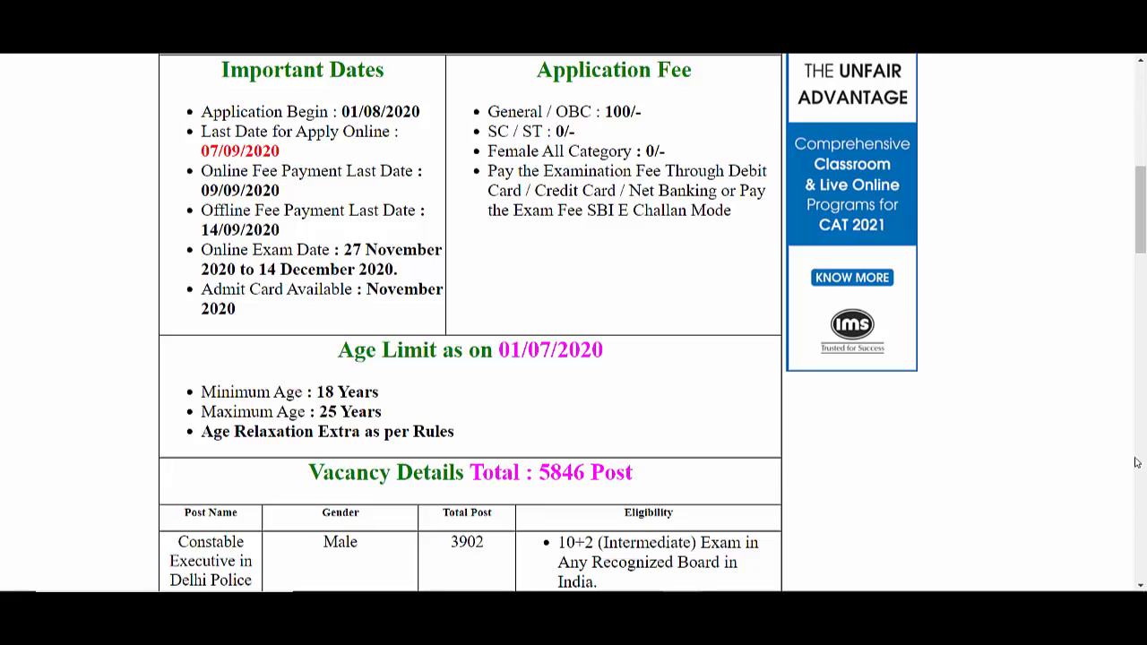
- Scroll the recruitment notice down to the vacancy and physical eligibility tables, including the female standards
{"action": "left_click_drag", "start_coordinate": [1141, 201], "coordinate": [1145, 263]}
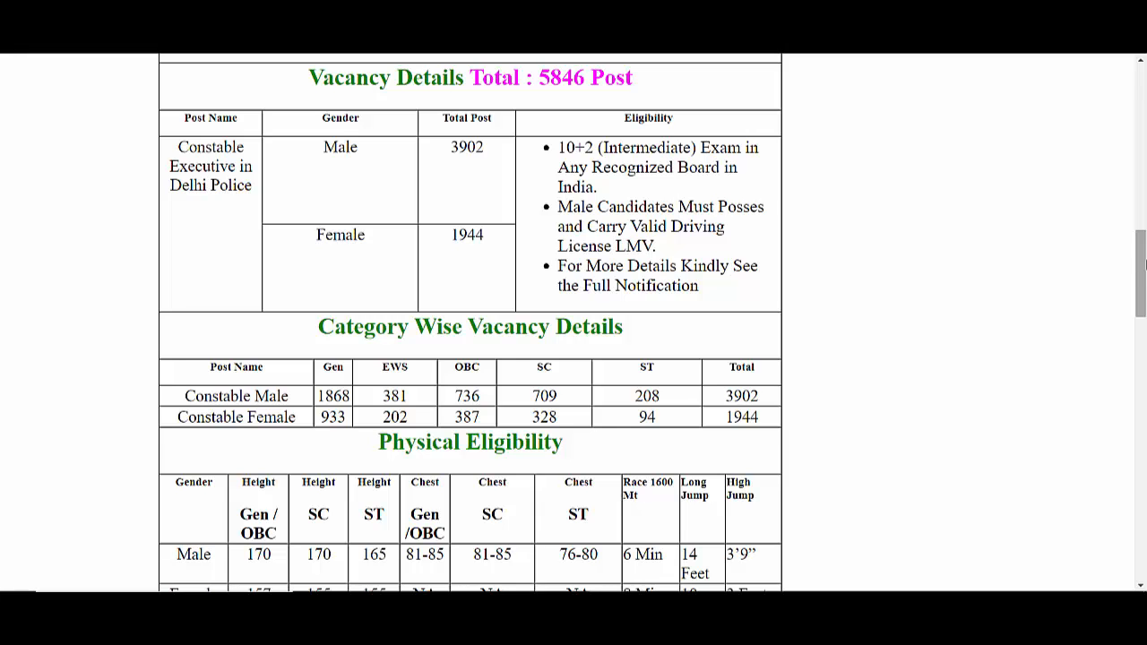
{"action": "left_click_drag", "start_coordinate": [1144, 261], "coordinate": [1142, 278]}
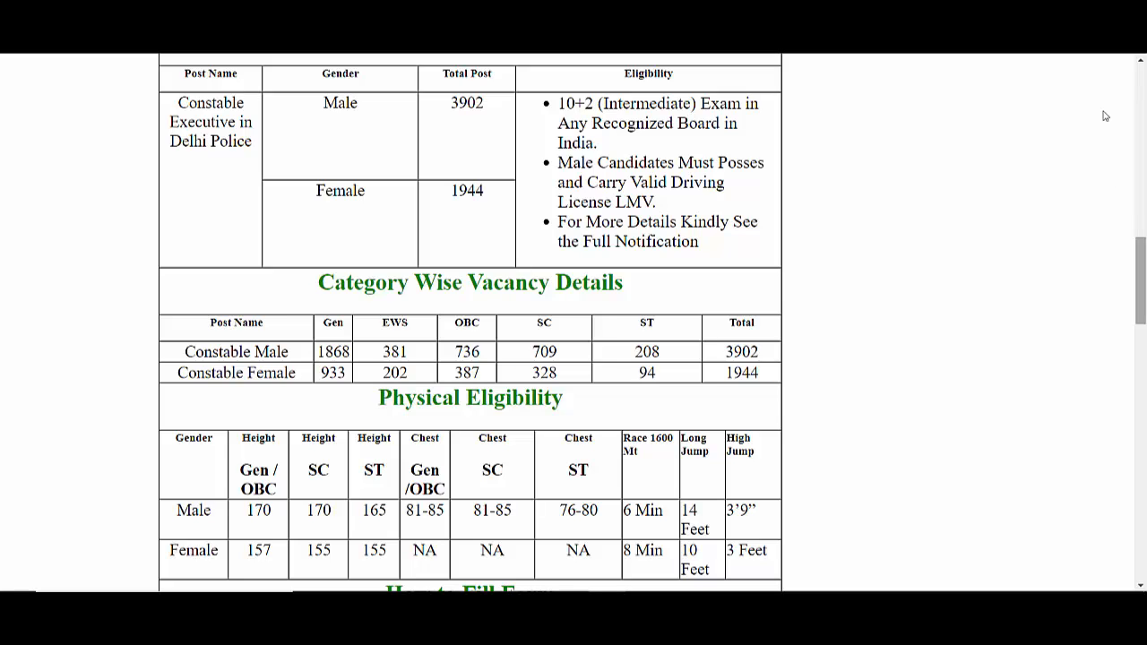
- Search Google for 'ssc' in a new tab and open the official ssc.nic.in site
{"action": "key", "text": "ctrl+t"}
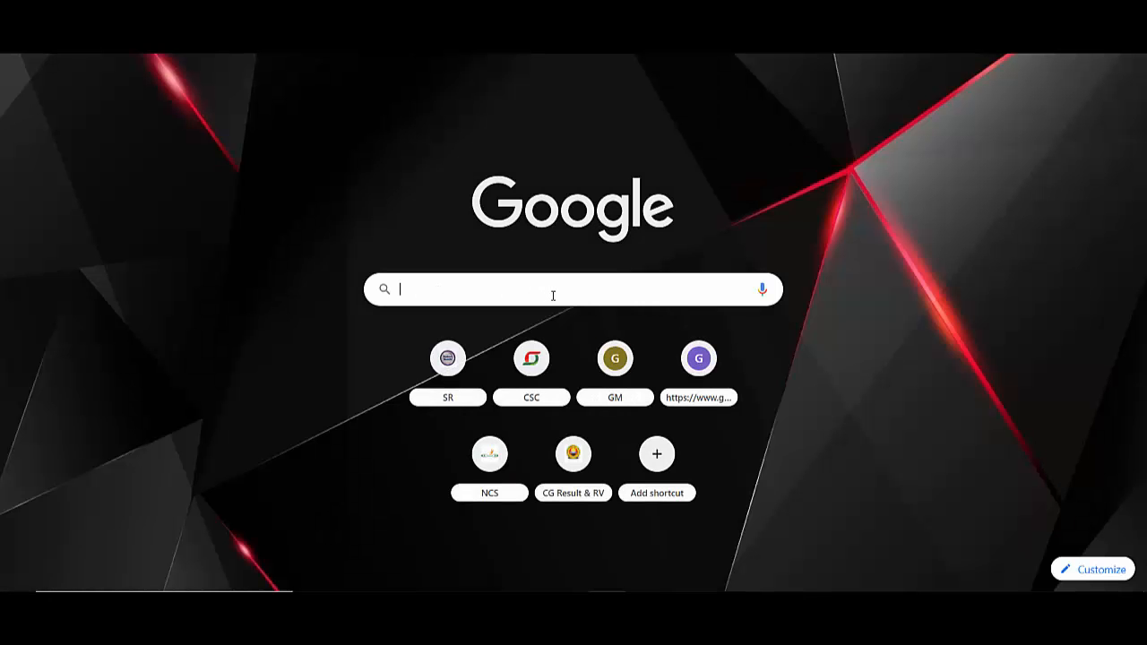
{"action": "type", "text": "ssc"}
{"action": "key", "text": "Return"}
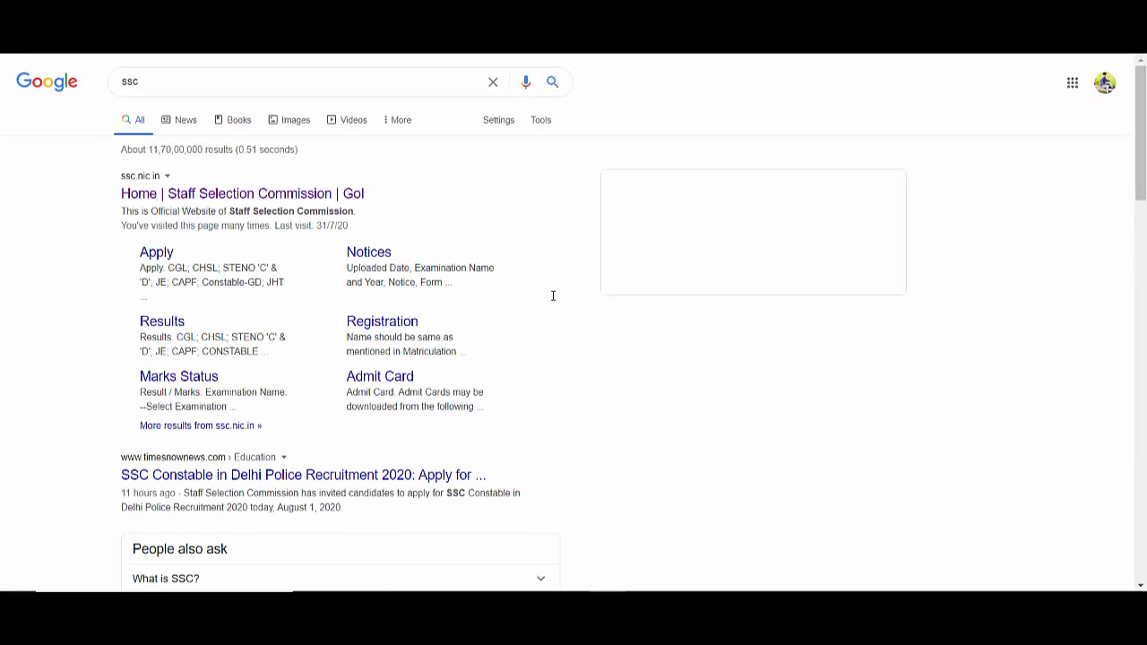
{"action": "left_click", "coordinate": [248, 201]}
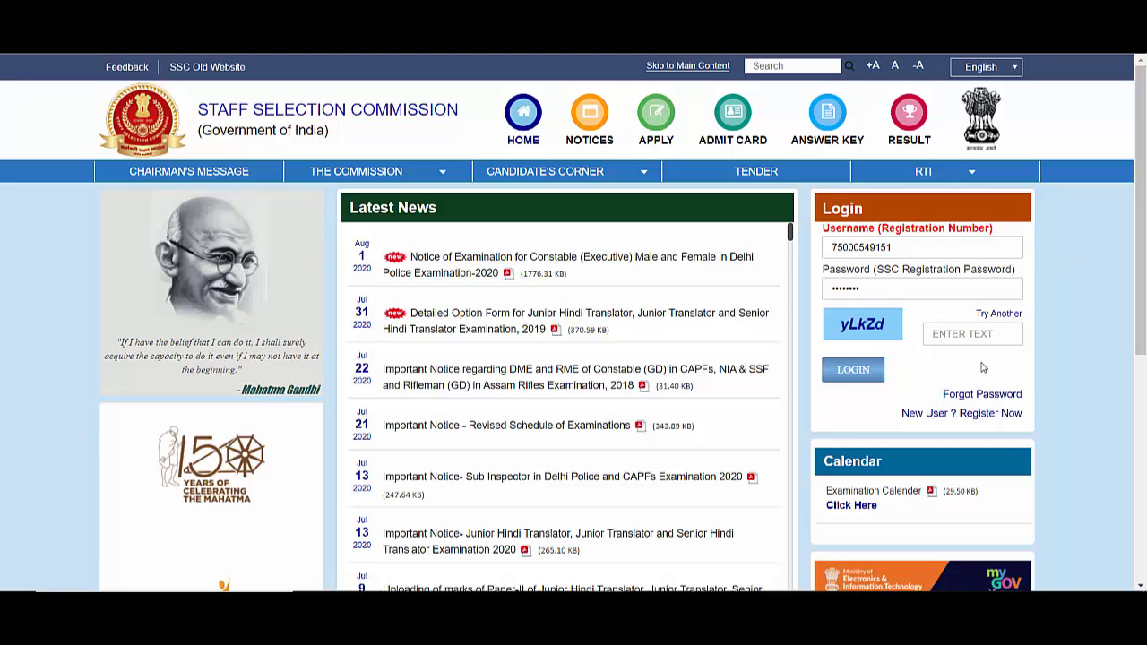
- Start new-user registration from the Login box on the SSC home page
{"action": "left_click", "coordinate": [990, 416]}
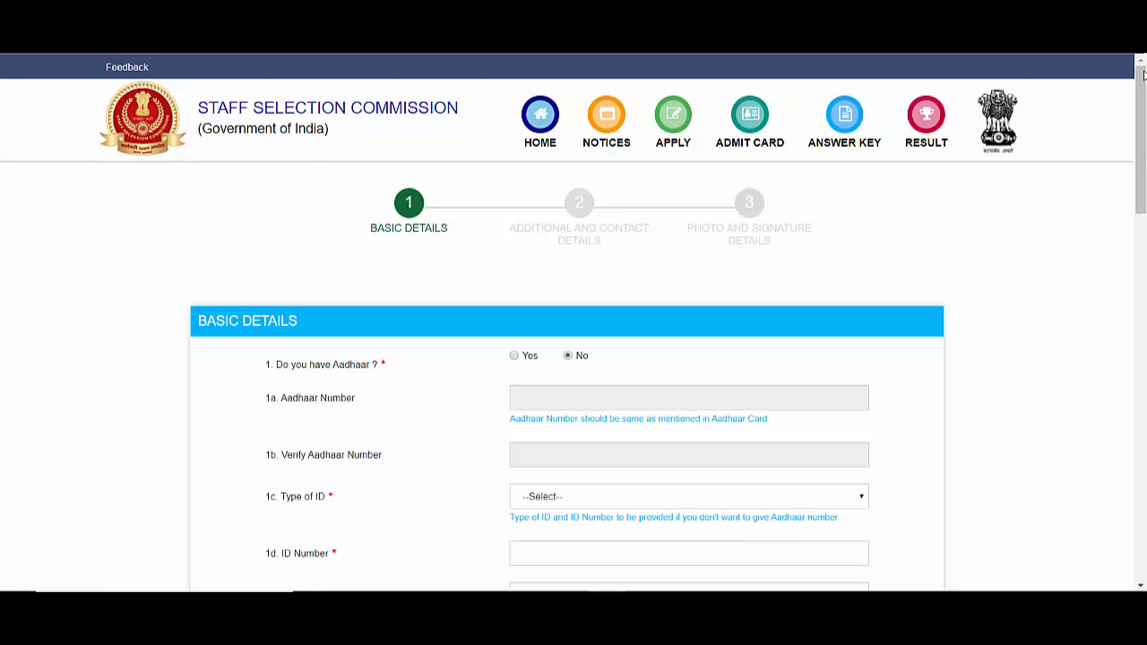
- Answer Yes to having Aadhaar, then enter and verify the Aadhaar number and the applicant's name
{"action": "scroll", "coordinate": [1145, 135], "scroll_direction": "down", "scroll_amount": 2}
{"action": "scroll", "coordinate": [1145, 134], "scroll_direction": "down", "scroll_amount": 1}
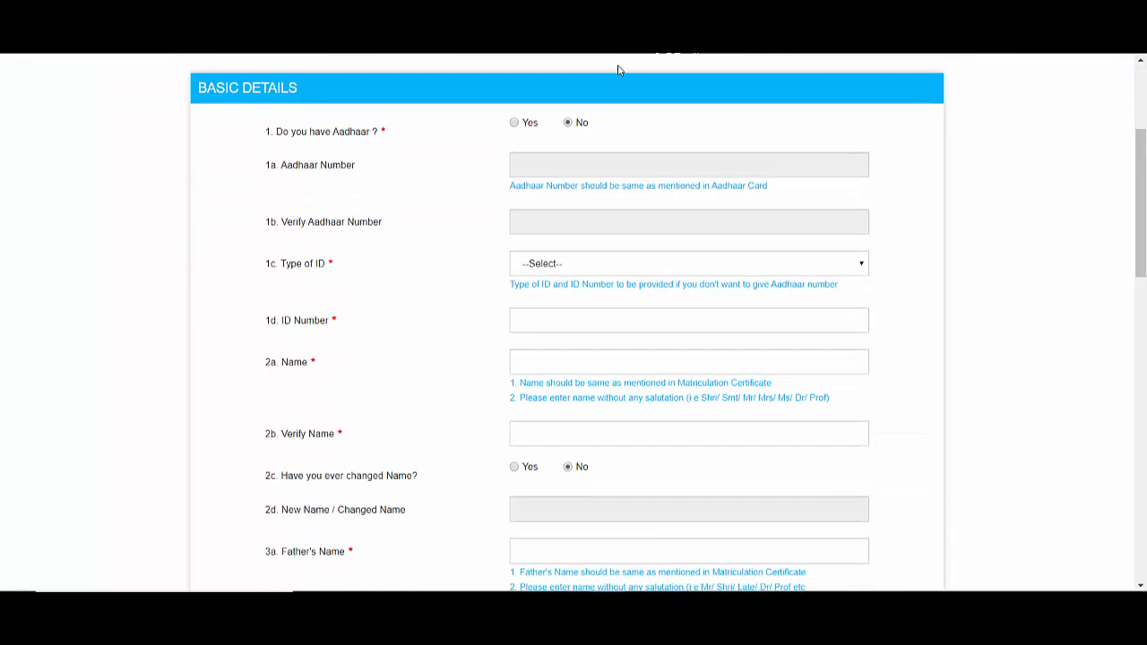
{"action": "left_click", "coordinate": [515, 126]}
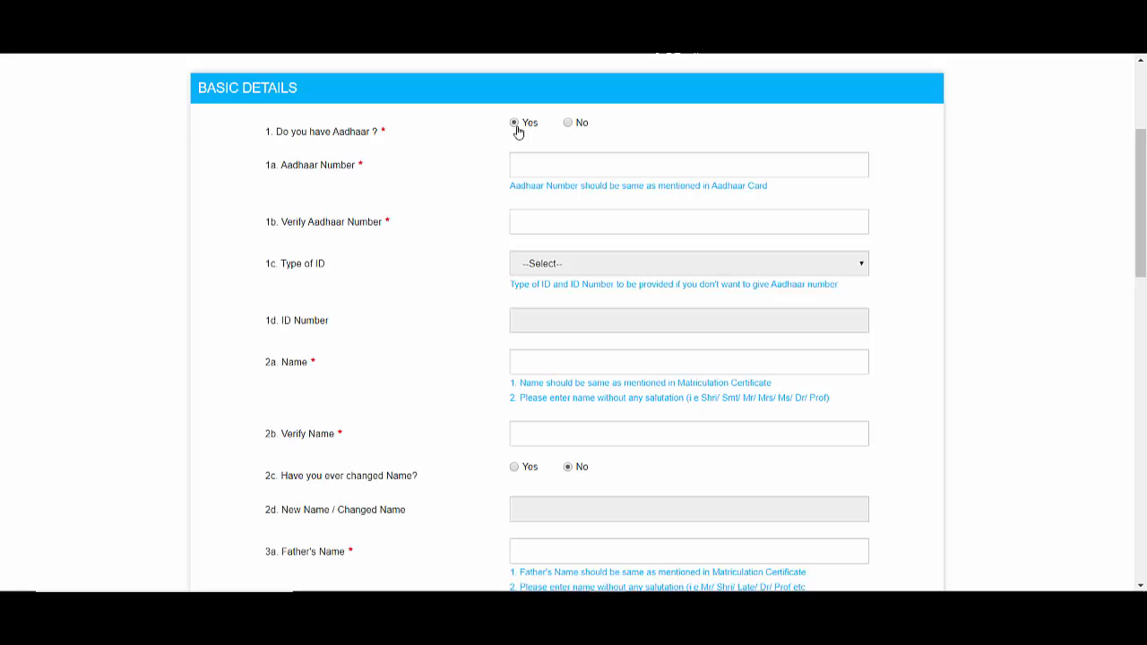
{"action": "left_click", "coordinate": [605, 165]}
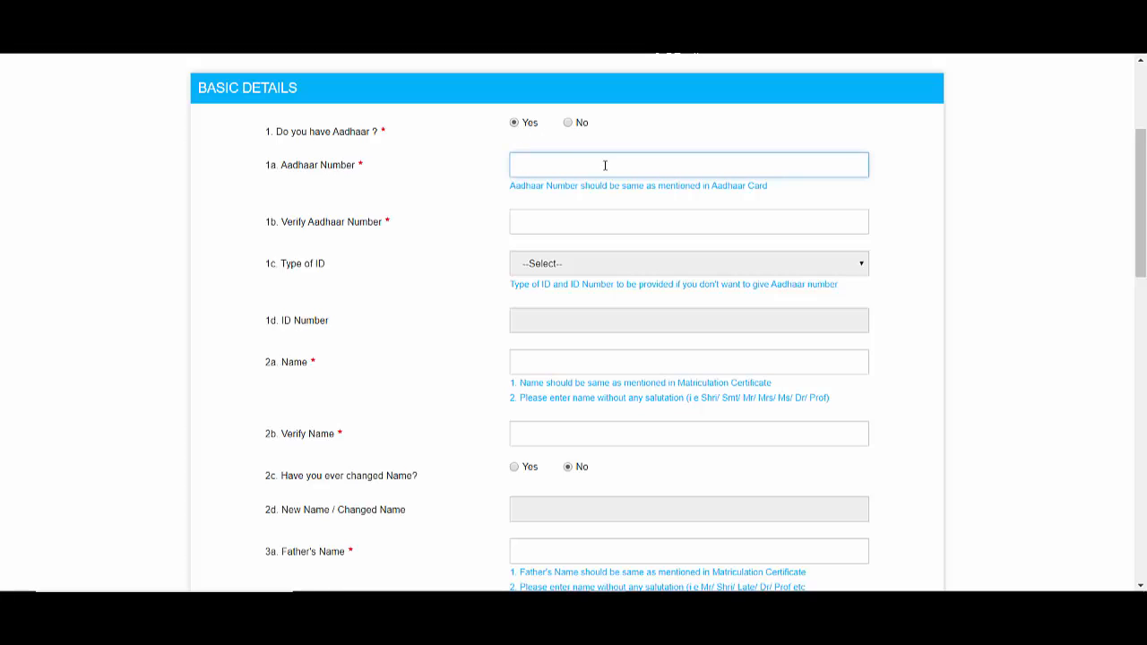
{"action": "left_click", "coordinate": [593, 220]}
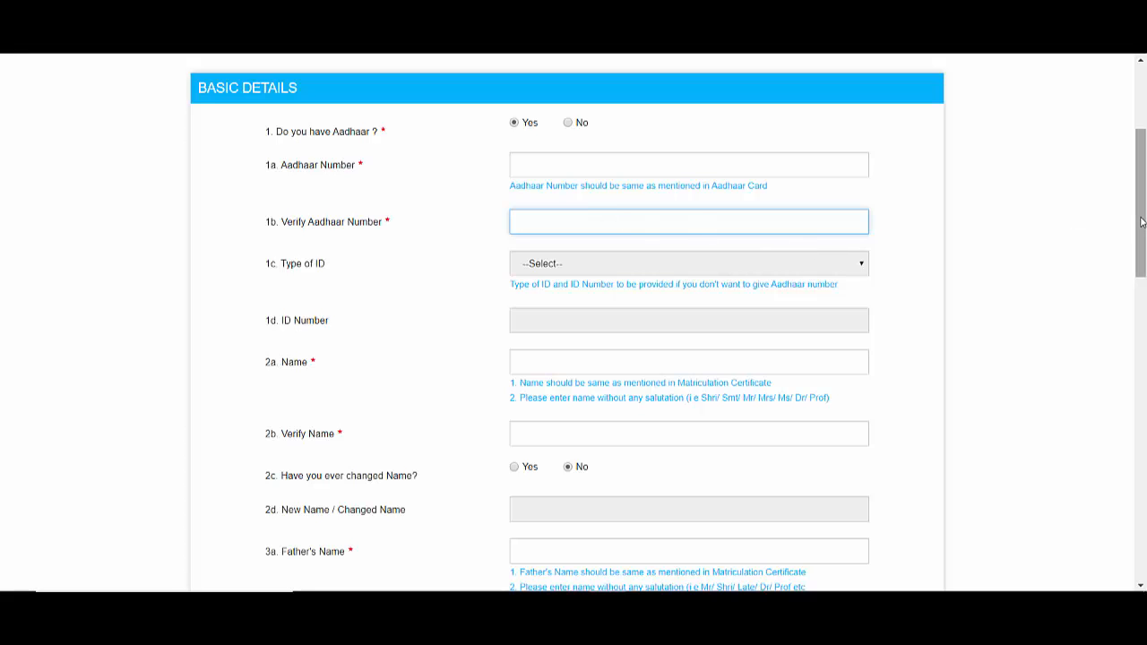
{"action": "left_click_drag", "start_coordinate": [1141, 229], "coordinate": [1142, 278]}
{"action": "left_click", "coordinate": [622, 177]}
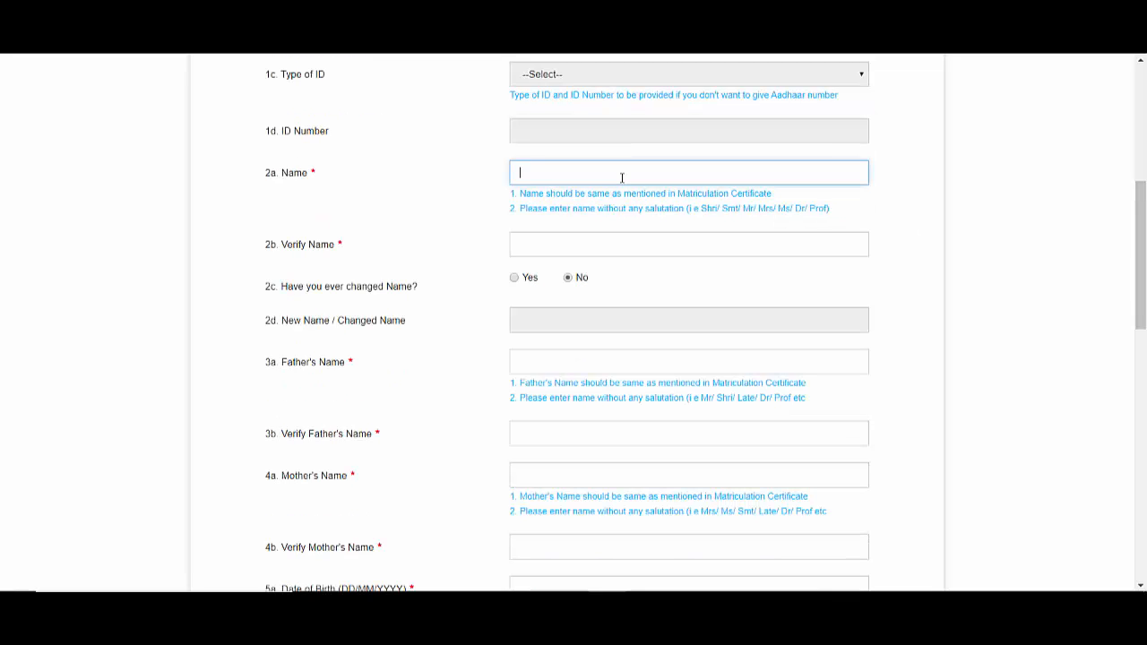
{"action": "left_click", "coordinate": [588, 255]}
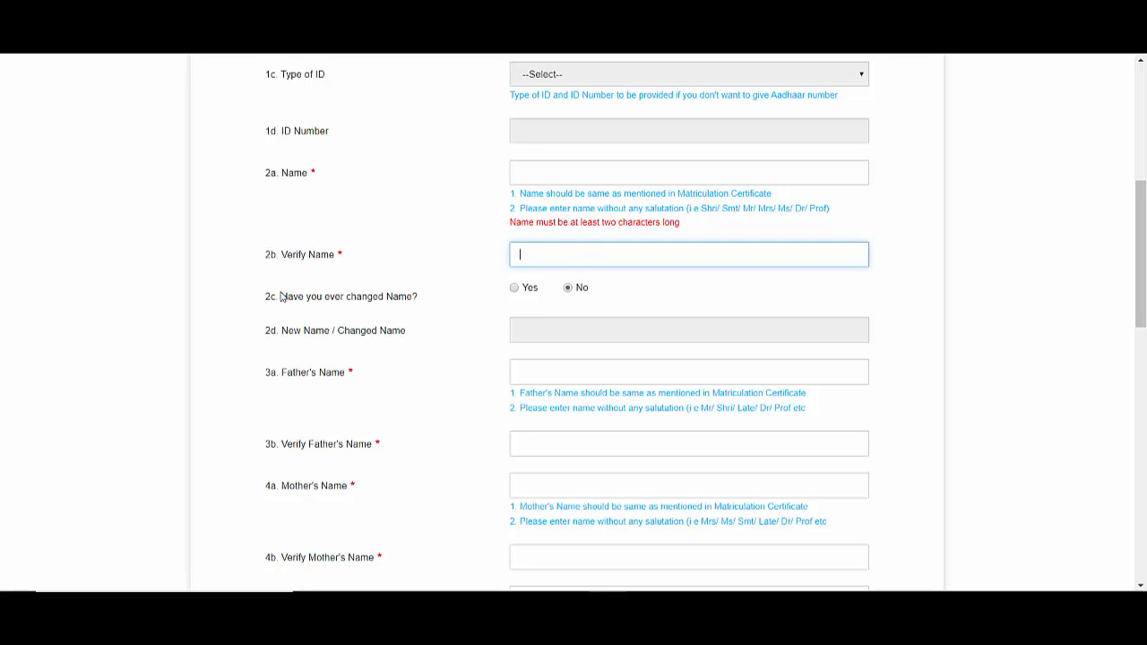
- Leave the changed-name answer at No, then fill in and verify the father's and mother's names
{"action": "left_click_drag", "start_coordinate": [281, 297], "coordinate": [481, 299]}
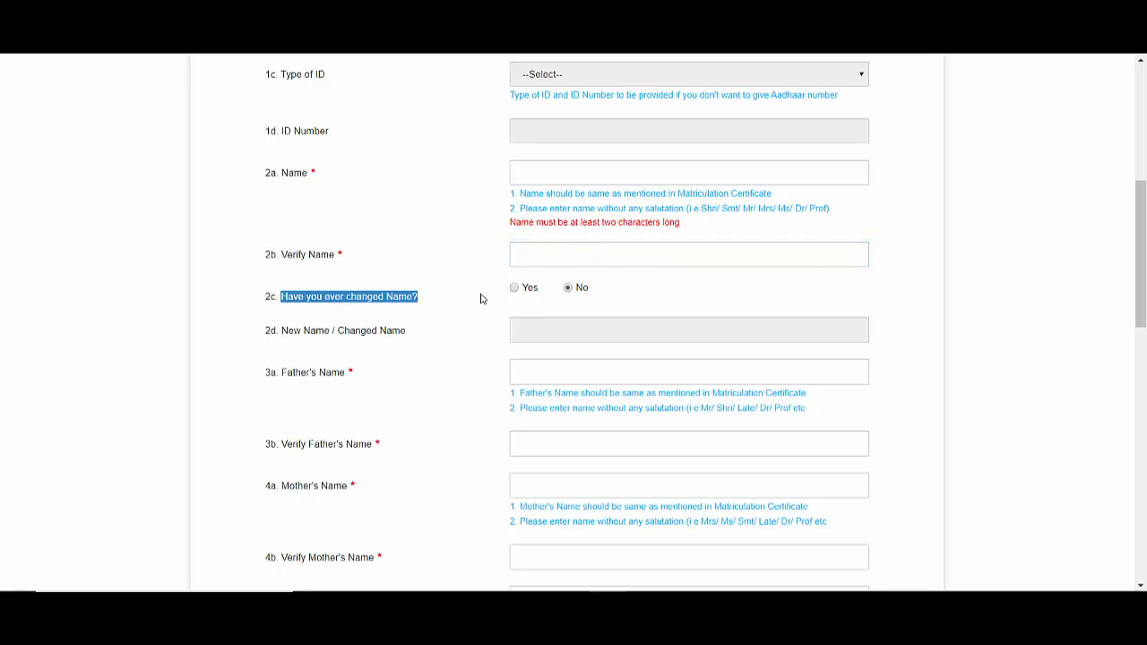
{"action": "left_click", "coordinate": [510, 298]}
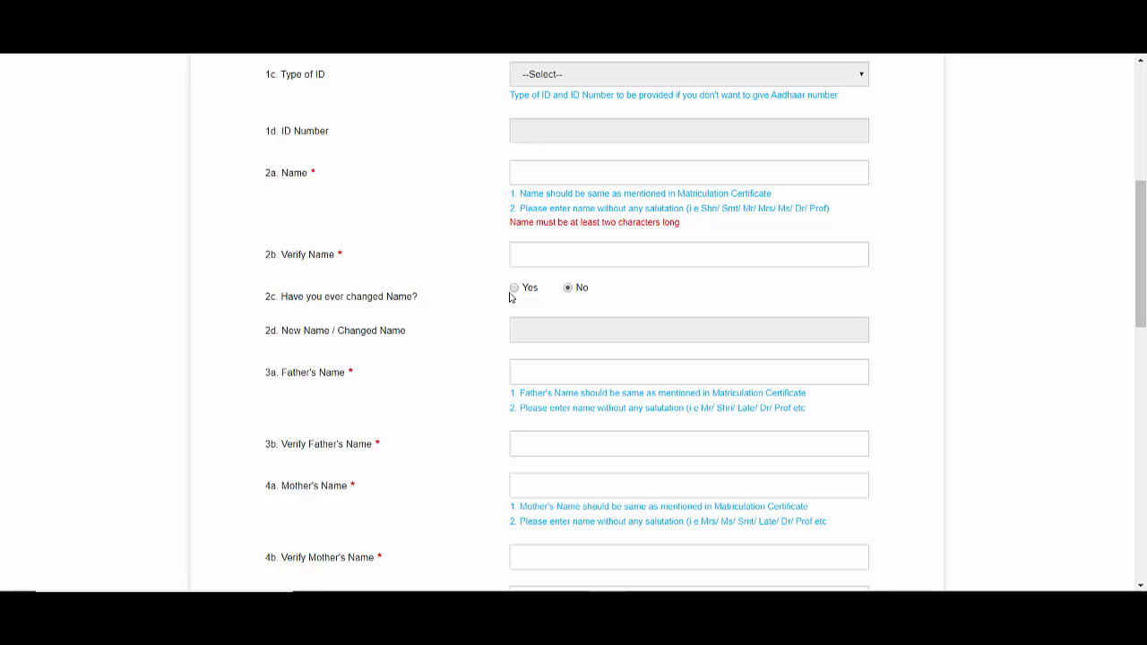
{"action": "left_click", "coordinate": [513, 290]}
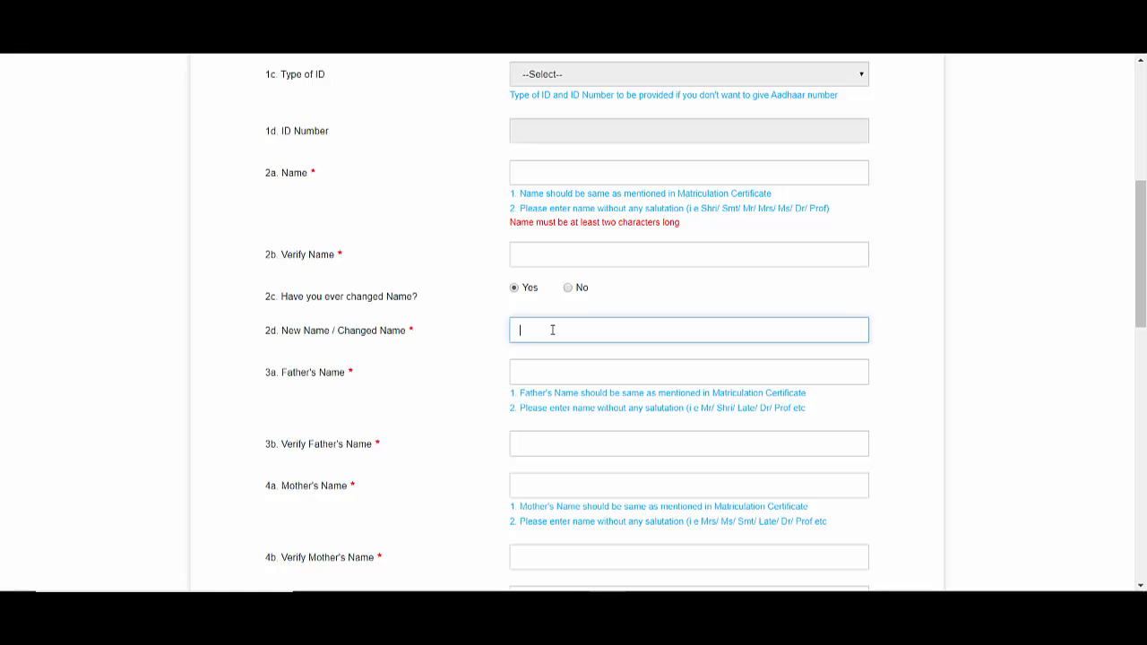
{"action": "left_click", "coordinate": [569, 288]}
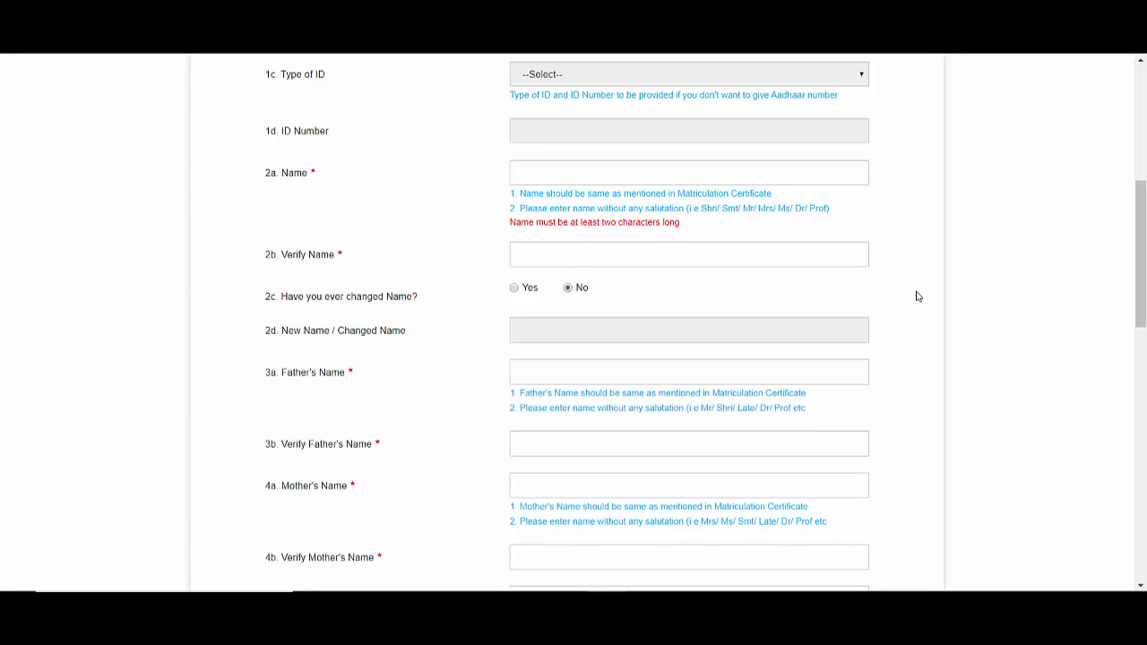
{"action": "scroll", "coordinate": [807, 269], "scroll_direction": "down", "scroll_amount": 3}
{"action": "left_click", "coordinate": [690, 130]}
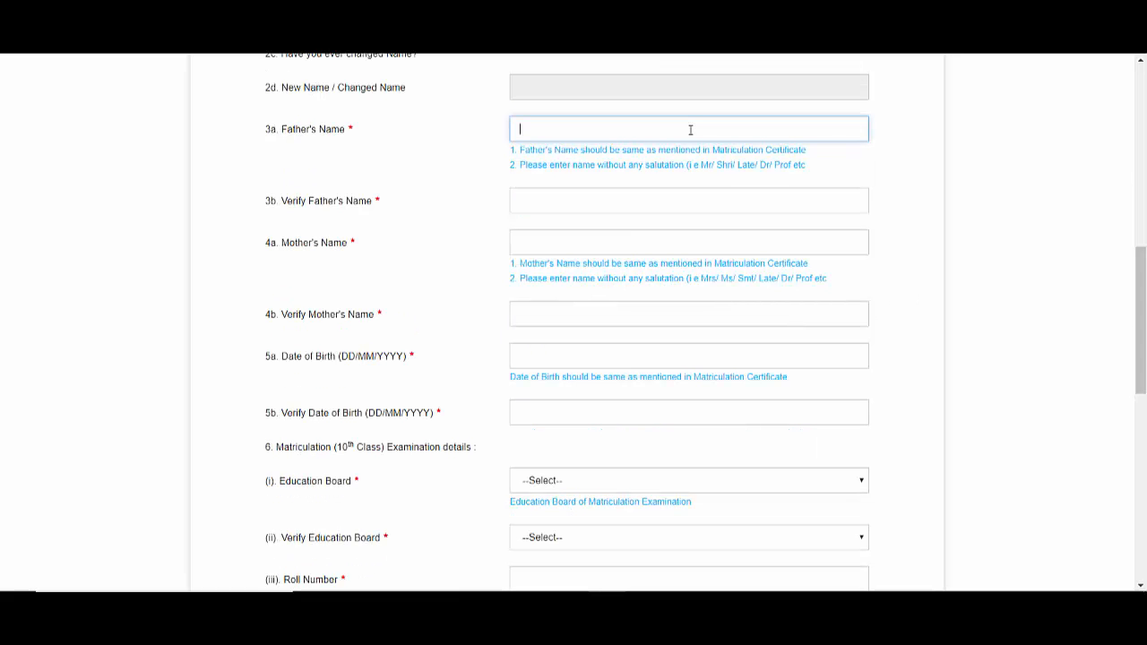
{"action": "left_click", "coordinate": [566, 200]}
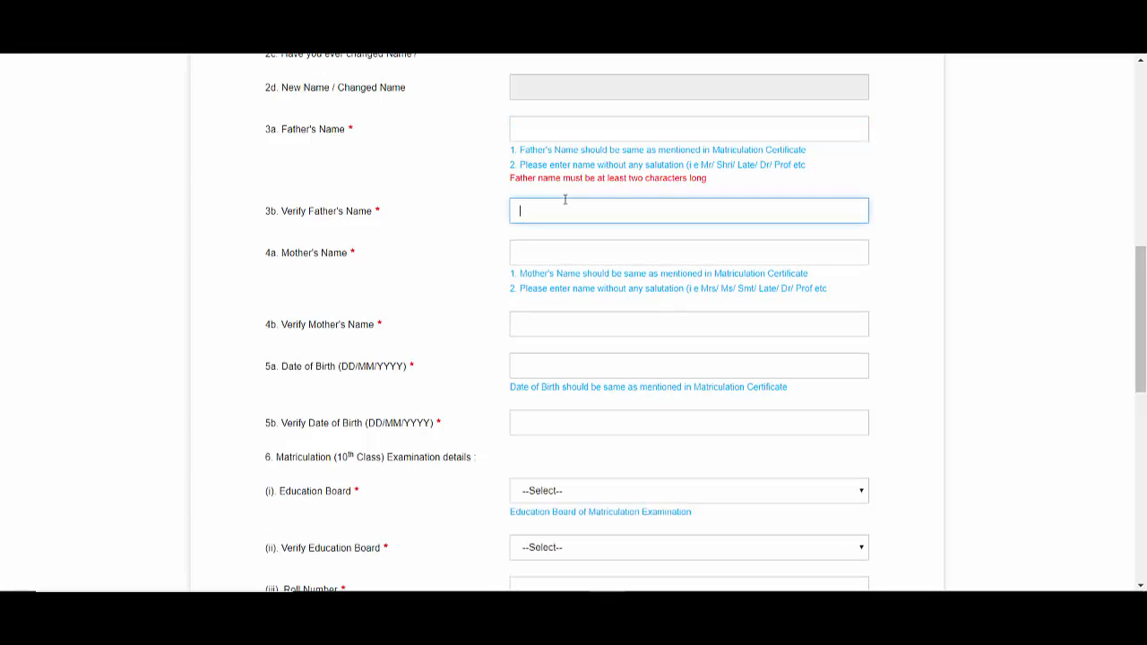
{"action": "left_click", "coordinate": [559, 253]}
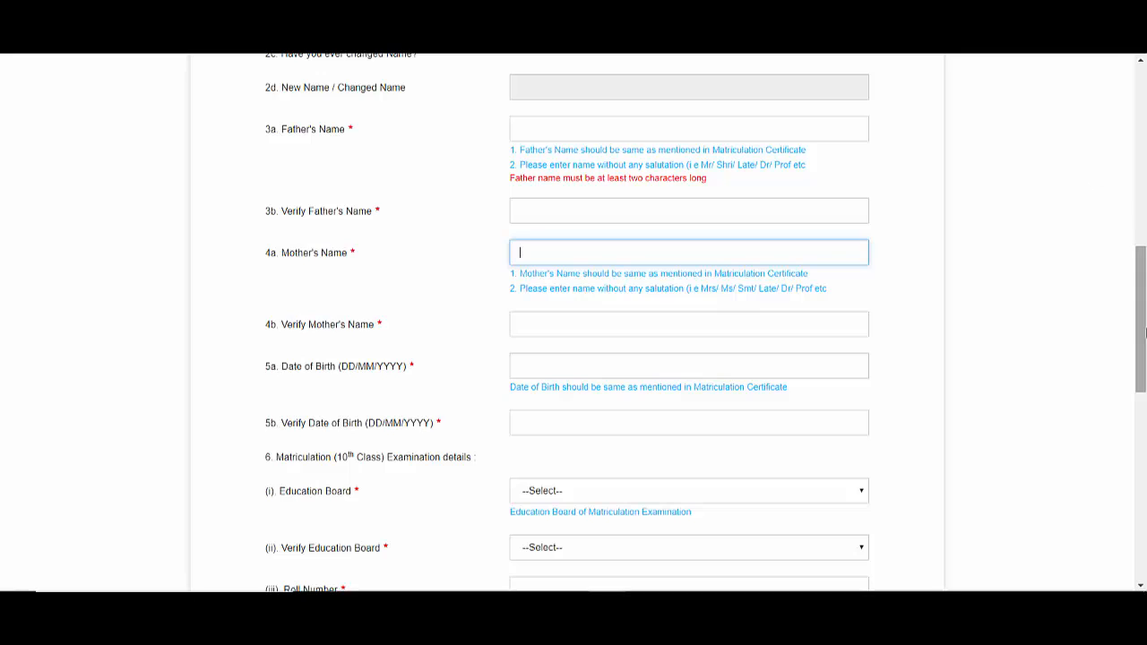
{"action": "scroll", "coordinate": [1093, 179], "scroll_direction": "down", "scroll_amount": 3}
{"action": "left_click", "coordinate": [619, 184]}
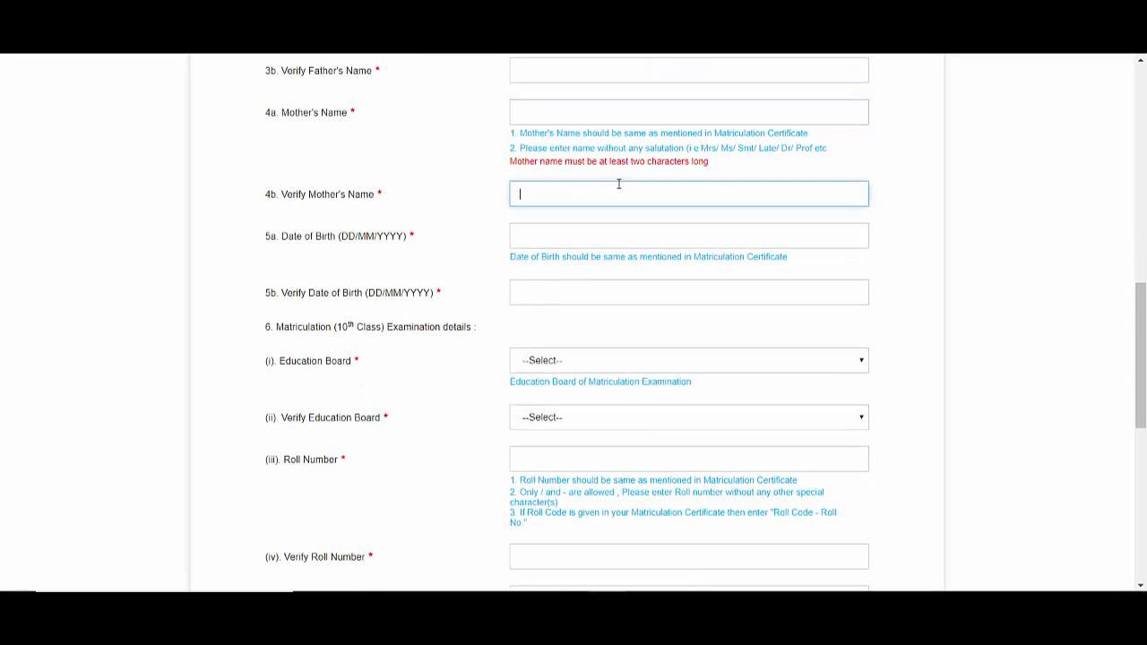
{"action": "left_click", "coordinate": [613, 233]}
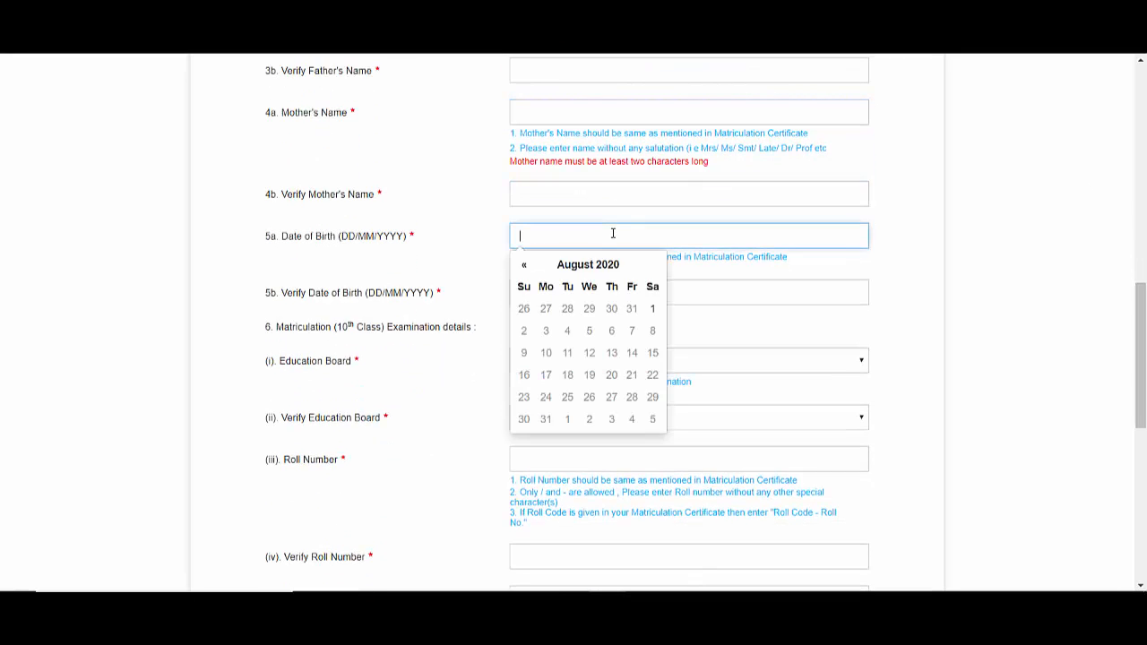
{"action": "left_click", "coordinate": [717, 293]}
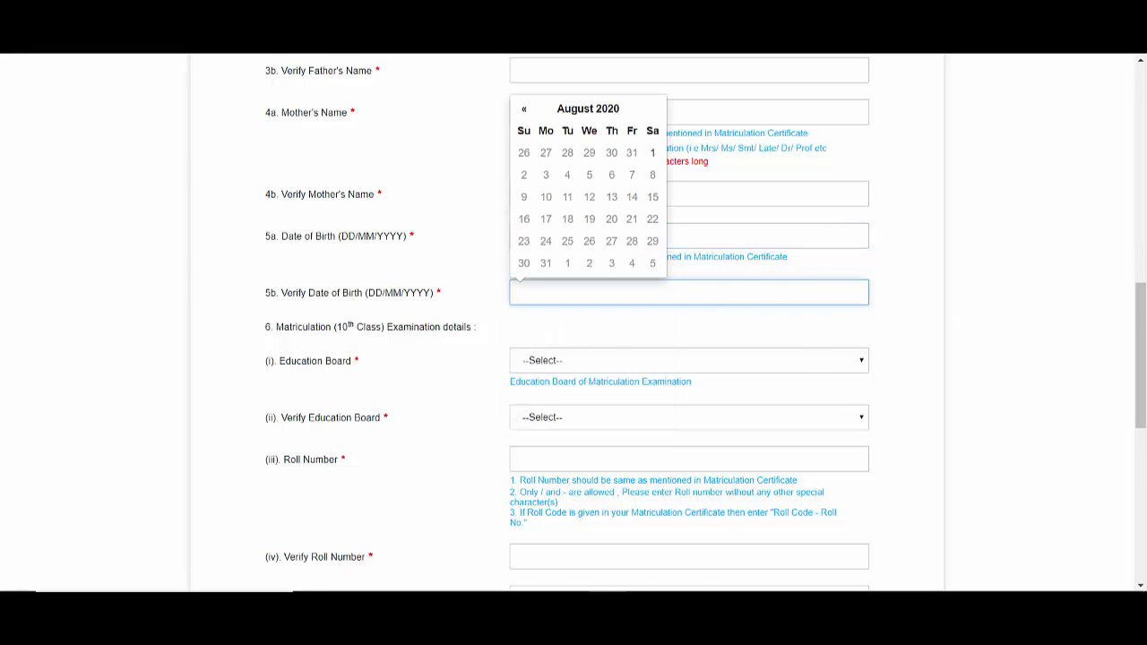
{"action": "left_click_drag", "start_coordinate": [1140, 345], "coordinate": [1140, 381]}
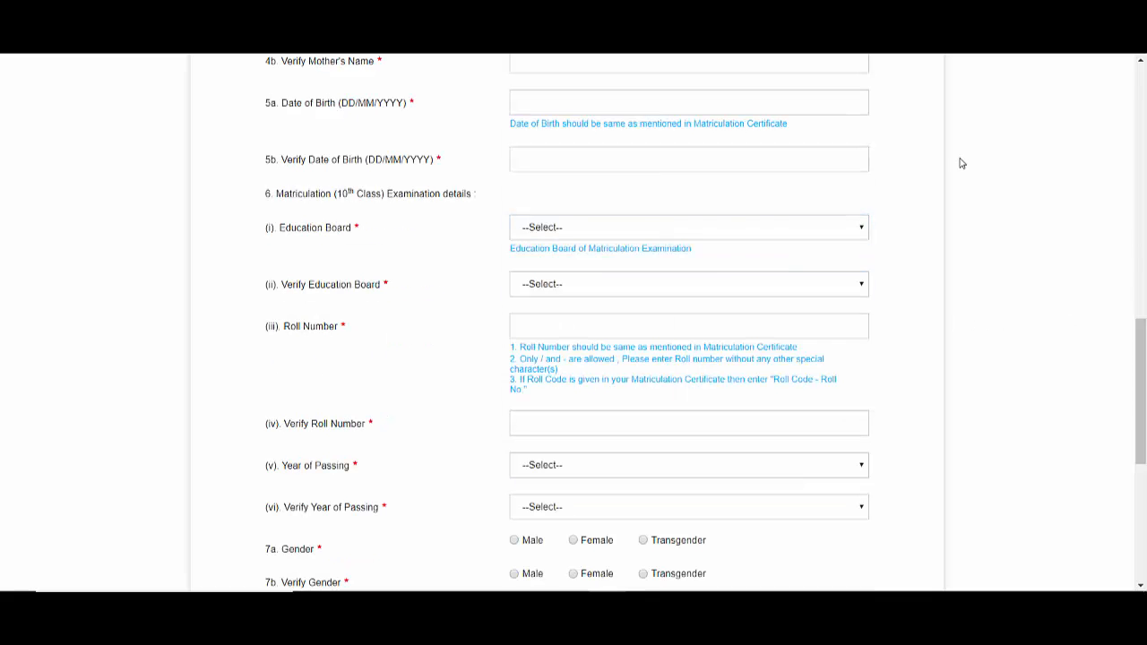
{"action": "left_click", "coordinate": [666, 227]}
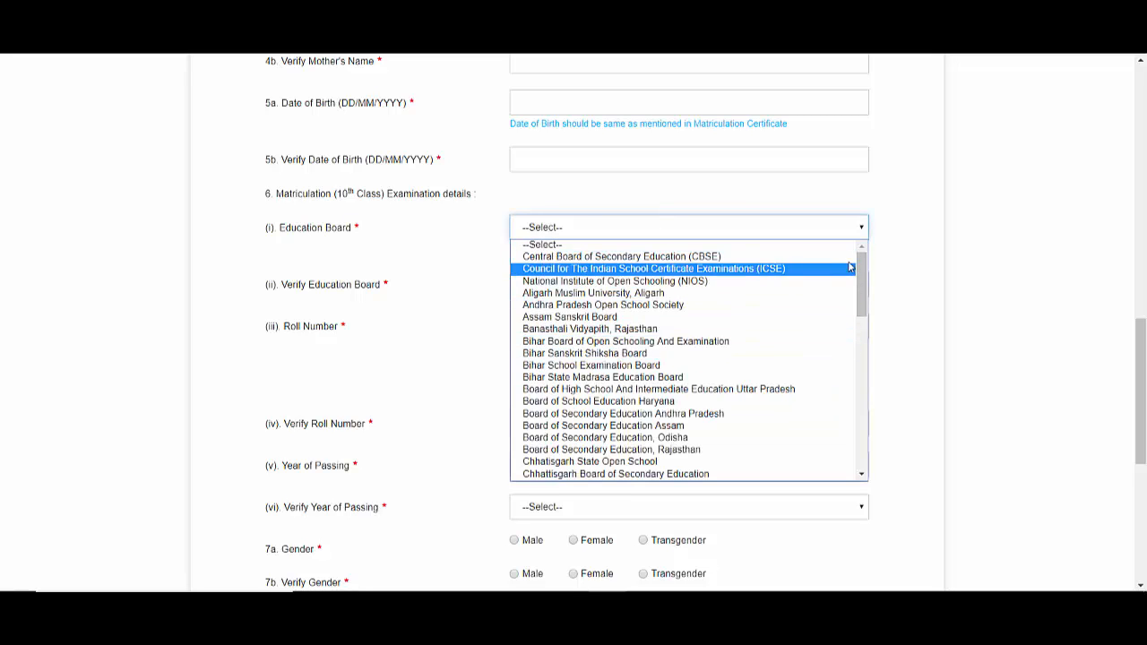
{"action": "left_click", "coordinate": [894, 259]}
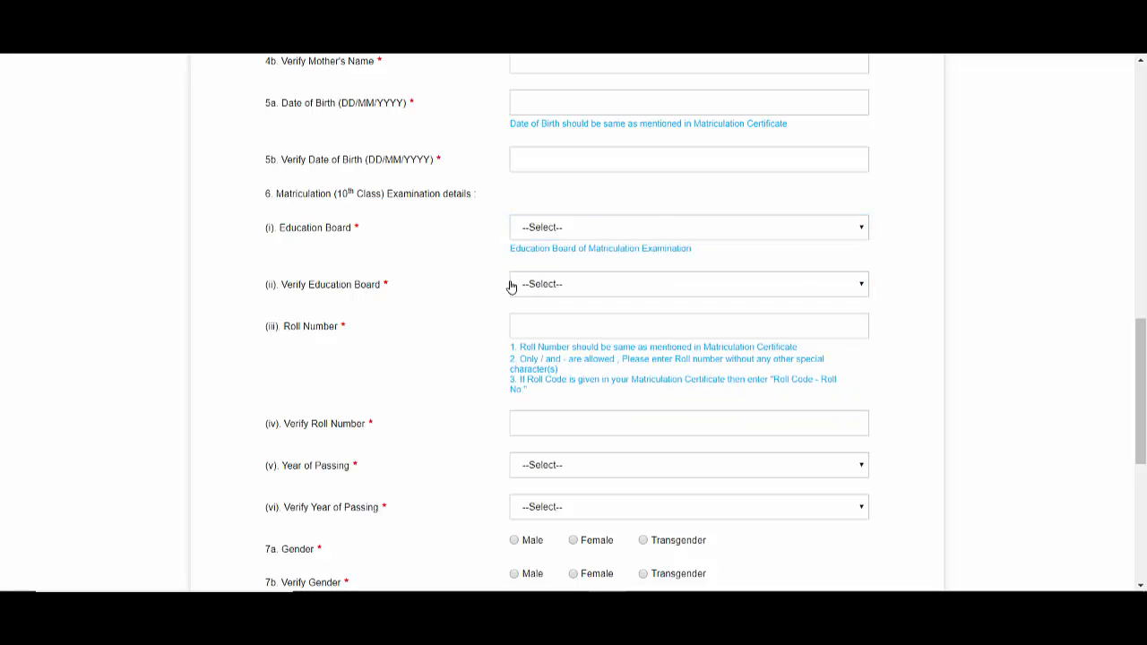
{"action": "left_click", "coordinate": [686, 285]}
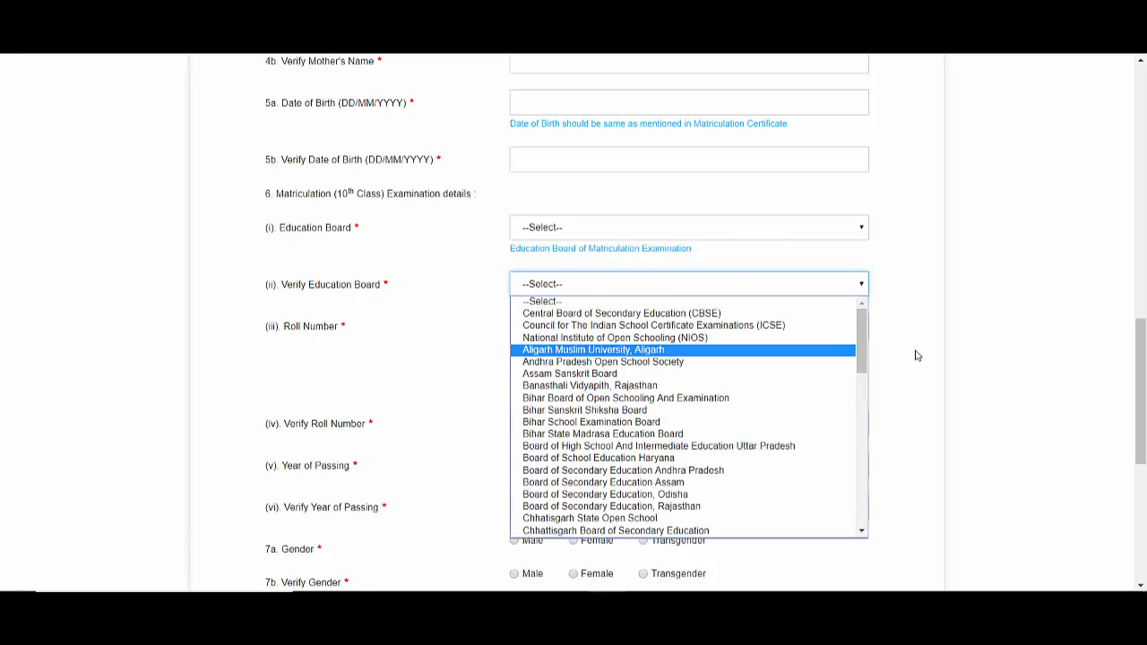
{"action": "left_click", "coordinate": [956, 356]}
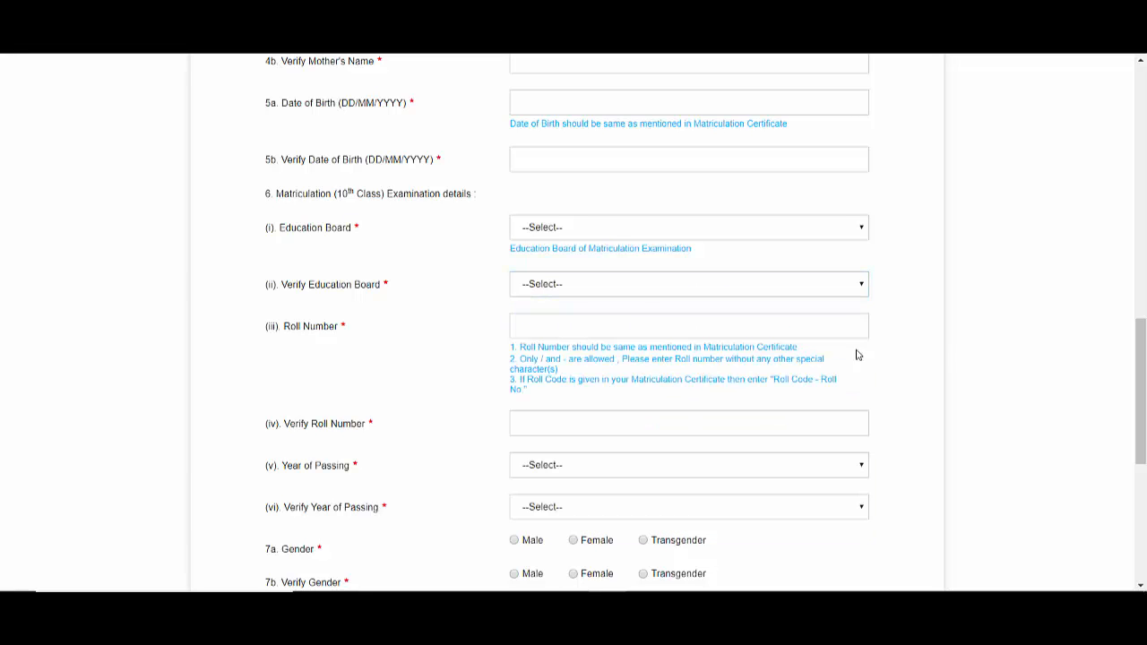
{"action": "left_click", "coordinate": [582, 324]}
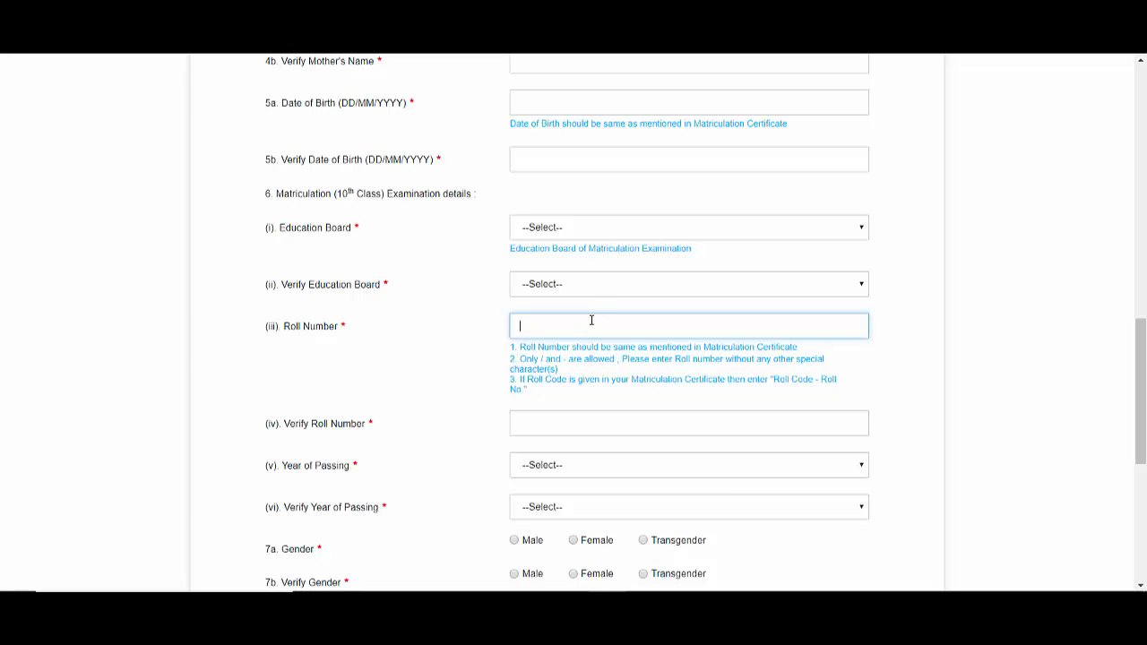
{"action": "left_click_drag", "start_coordinate": [1143, 409], "coordinate": [1145, 489]}
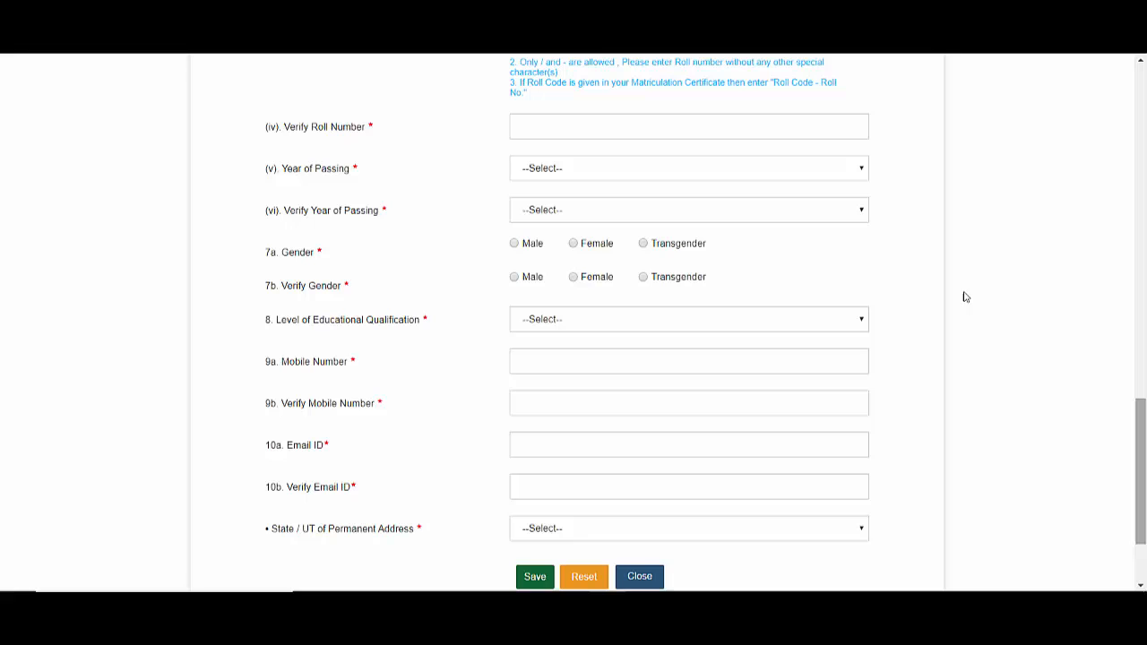
- Set and verify passing year 2014 and gender Male, and choose Higher Secondary (10+2) qualification
{"action": "left_click", "coordinate": [756, 177]}
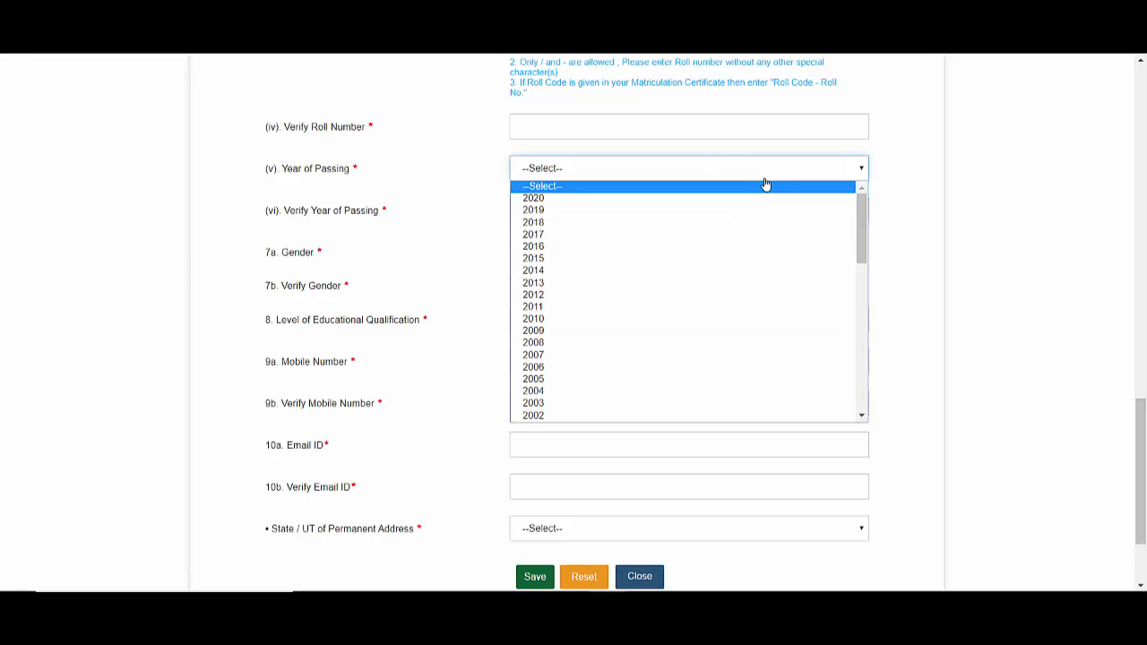
{"action": "left_click", "coordinate": [918, 295]}
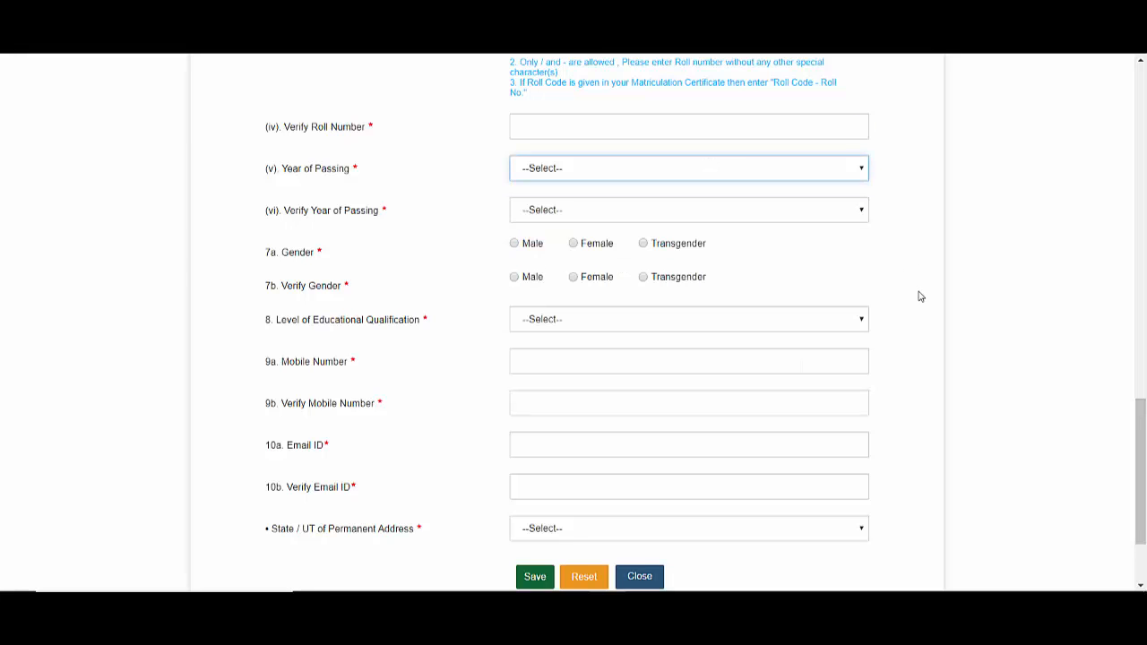
{"action": "left_click", "coordinate": [634, 222]}
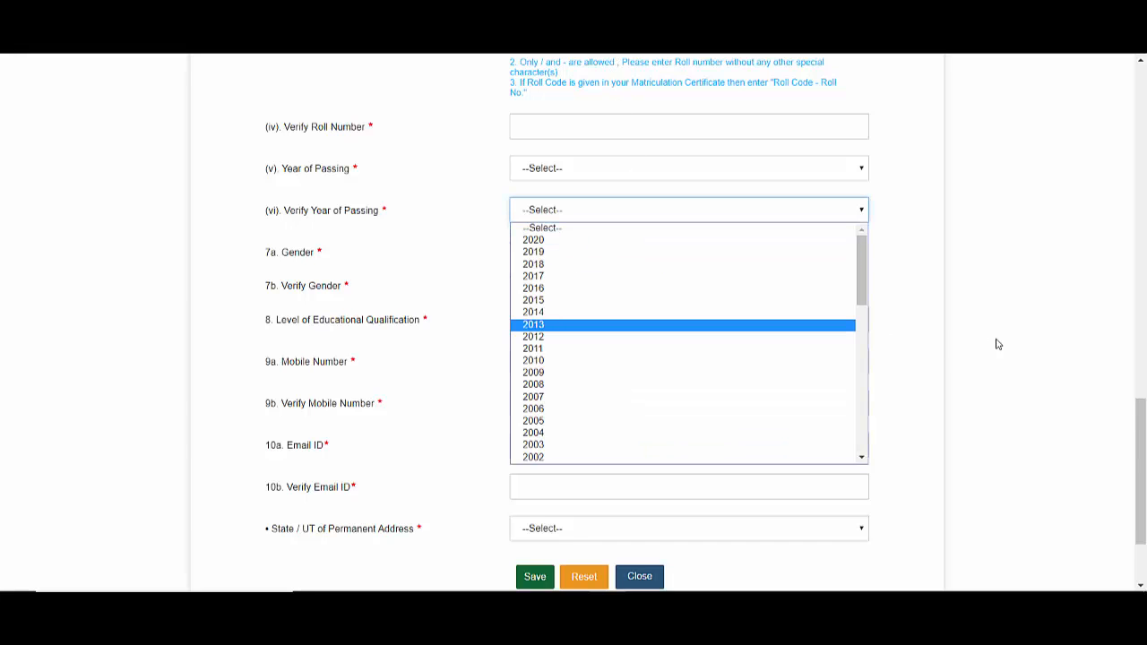
{"action": "left_click", "coordinate": [922, 353]}
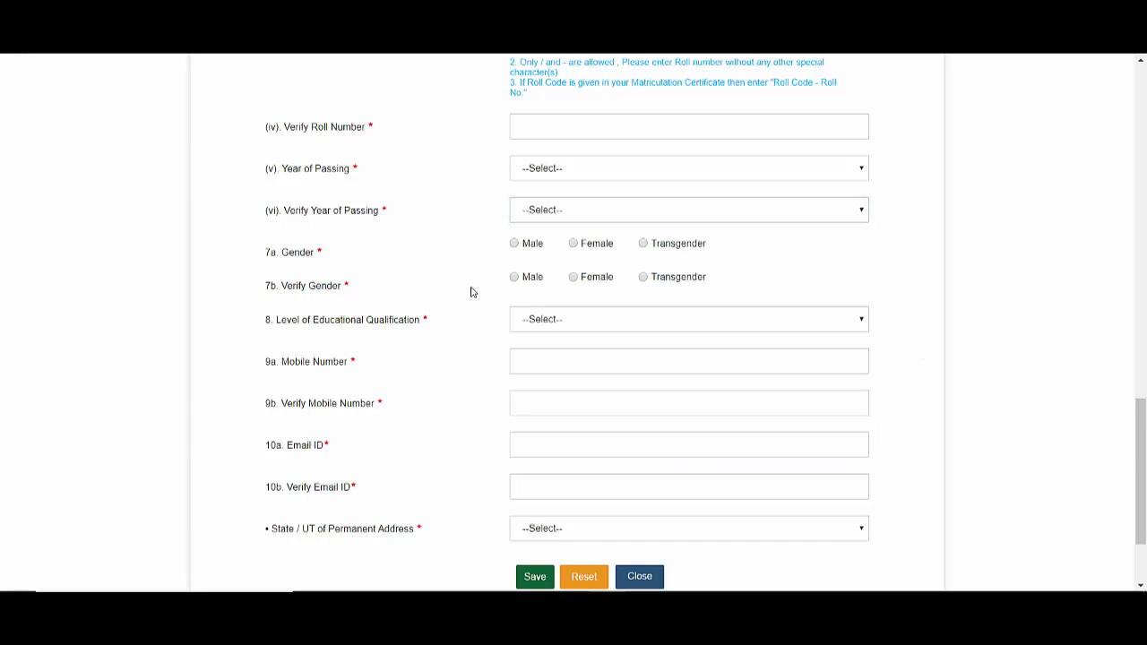
{"action": "left_click", "coordinate": [515, 245]}
{"action": "left_click", "coordinate": [514, 278]}
{"action": "left_click", "coordinate": [843, 329]}
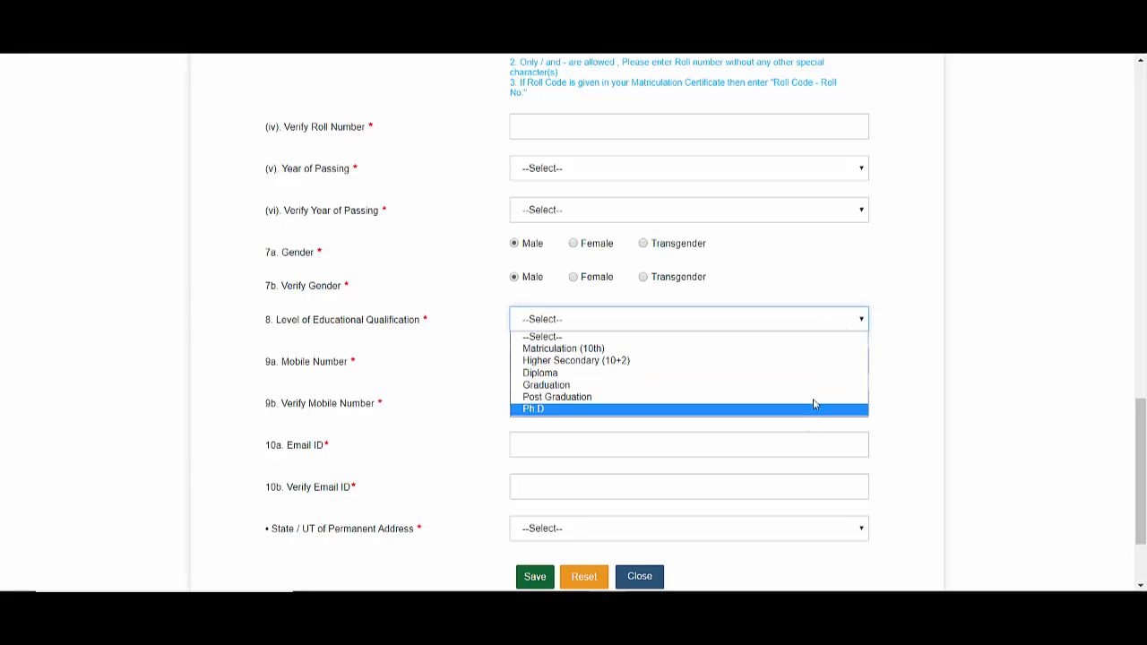
{"action": "key", "text": "Escape"}
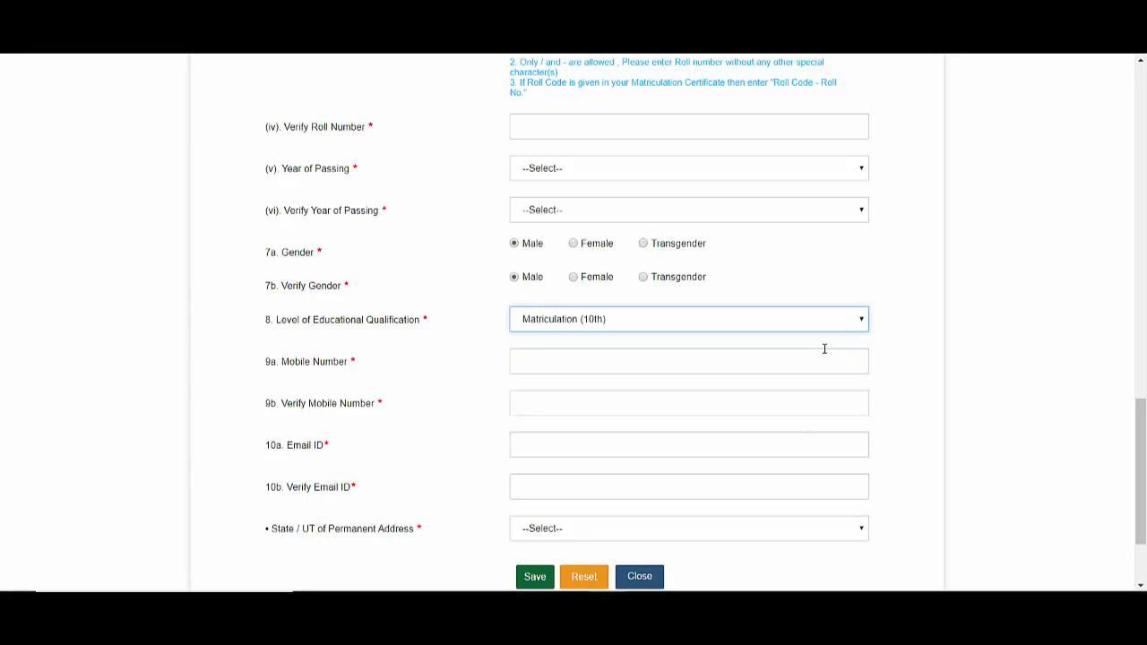
- Enter and verify the mobile number and e-mail, and choose Chhattisgarh as the state
{"action": "left_click", "coordinate": [635, 367]}
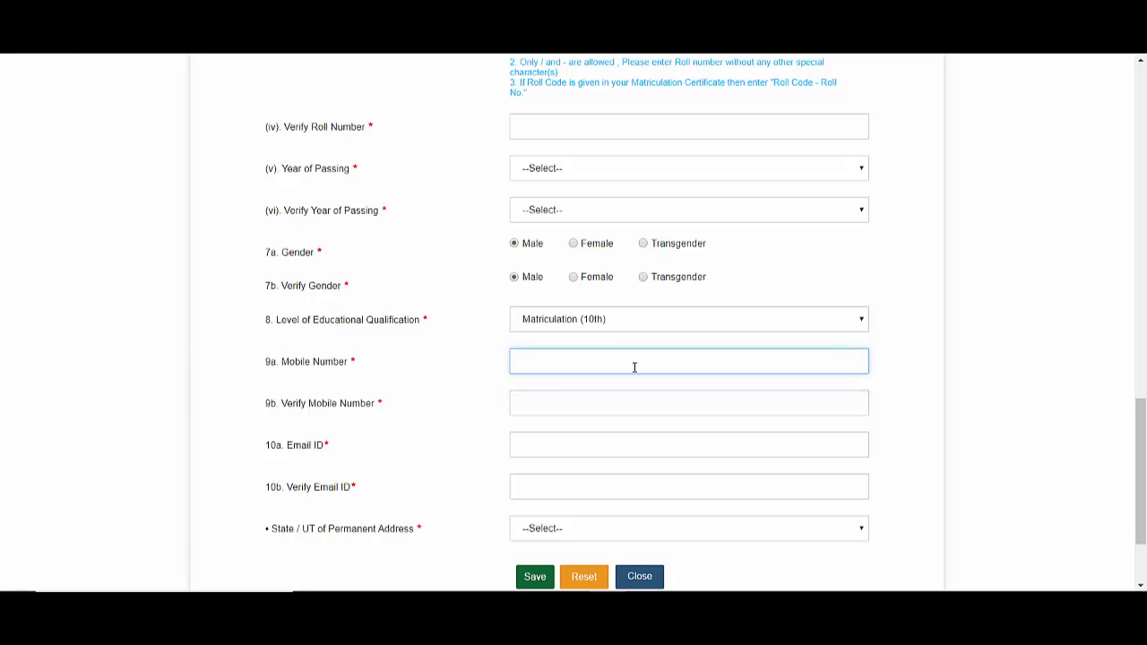
{"action": "left_click", "coordinate": [602, 405]}
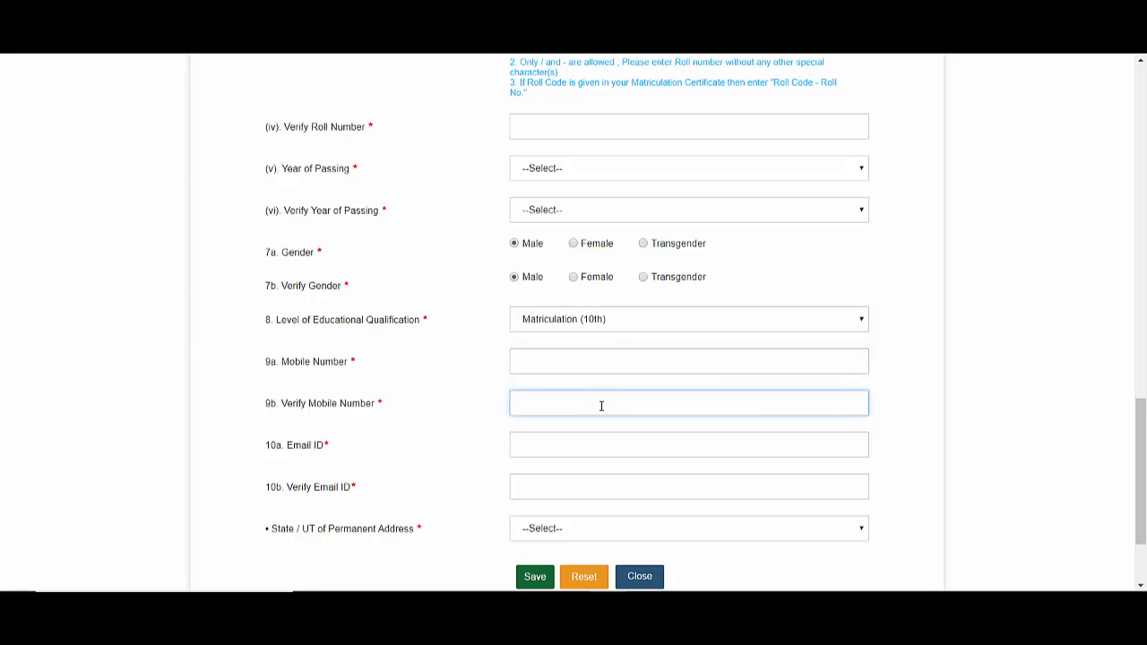
{"action": "left_click", "coordinate": [565, 441]}
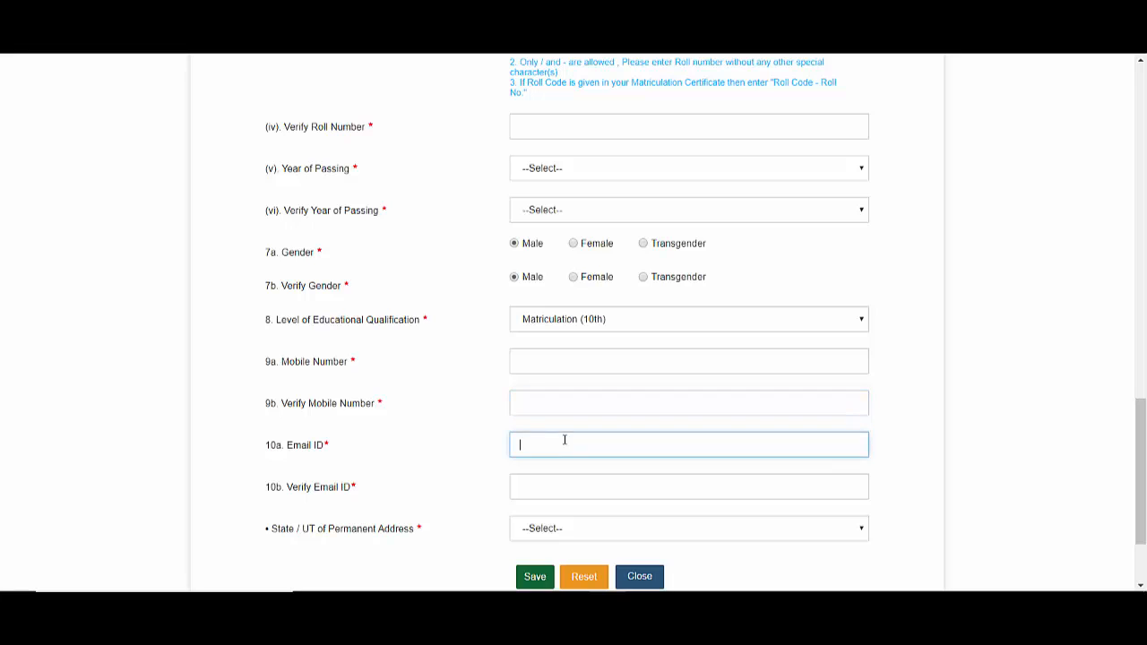
{"action": "left_click", "coordinate": [555, 480]}
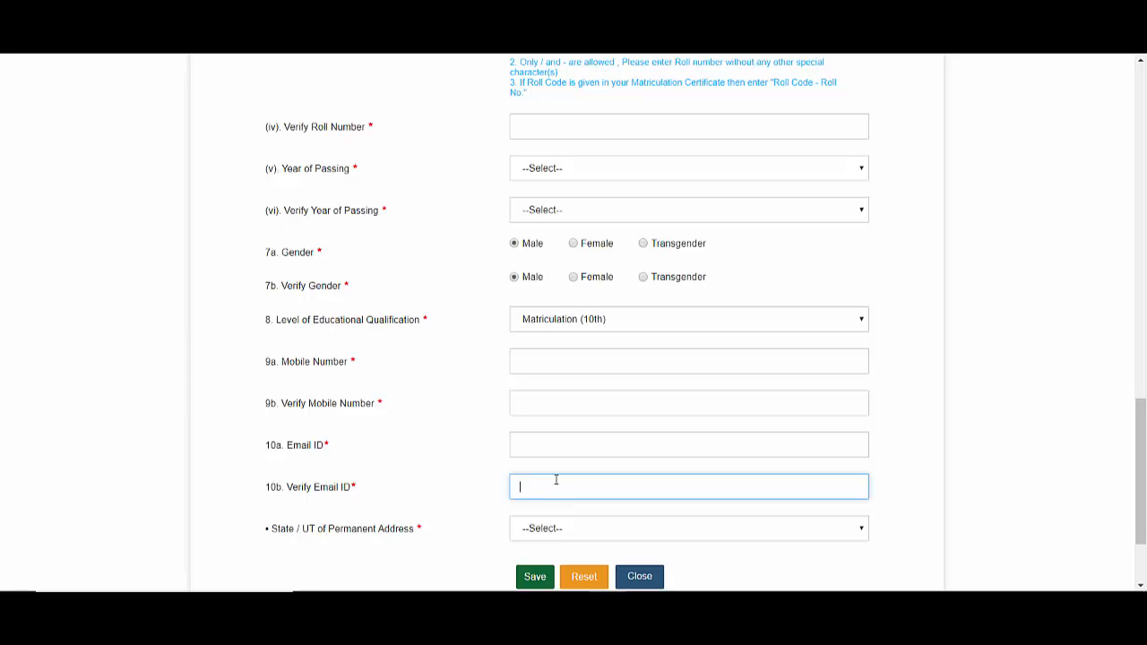
{"action": "left_click", "coordinate": [618, 361]}
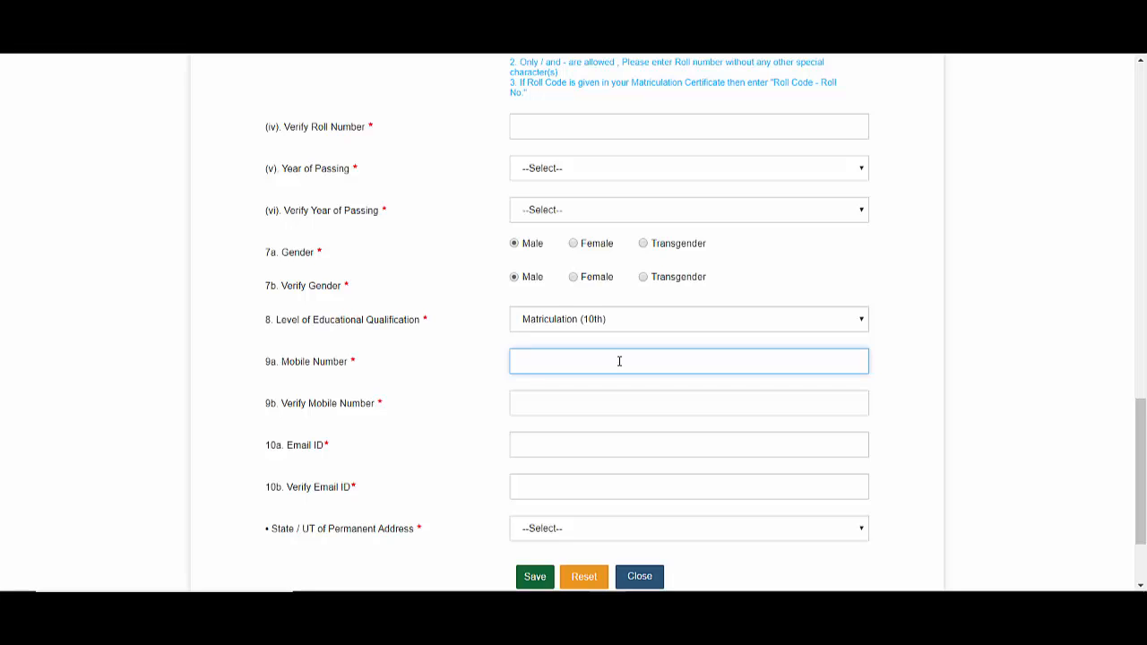
{"action": "left_click", "coordinate": [553, 522]}
{"action": "left_click", "coordinate": [974, 310]}
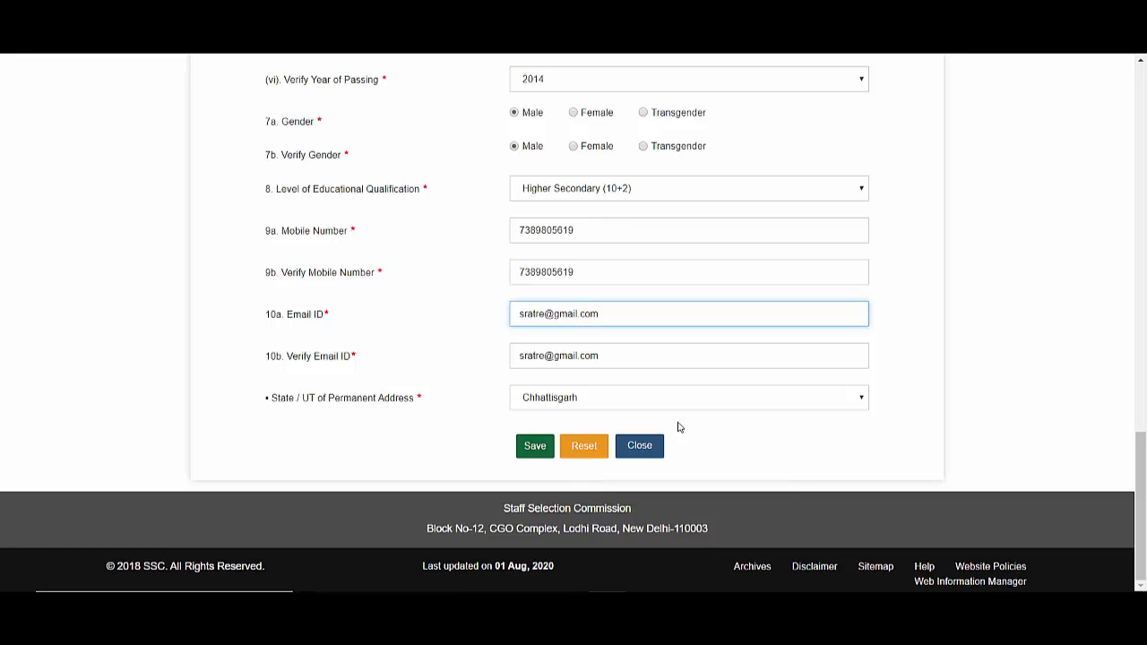
- Save the basic details, confirm the mobile and e-mail, and copy the issued registration number
{"action": "left_click", "coordinate": [535, 447]}
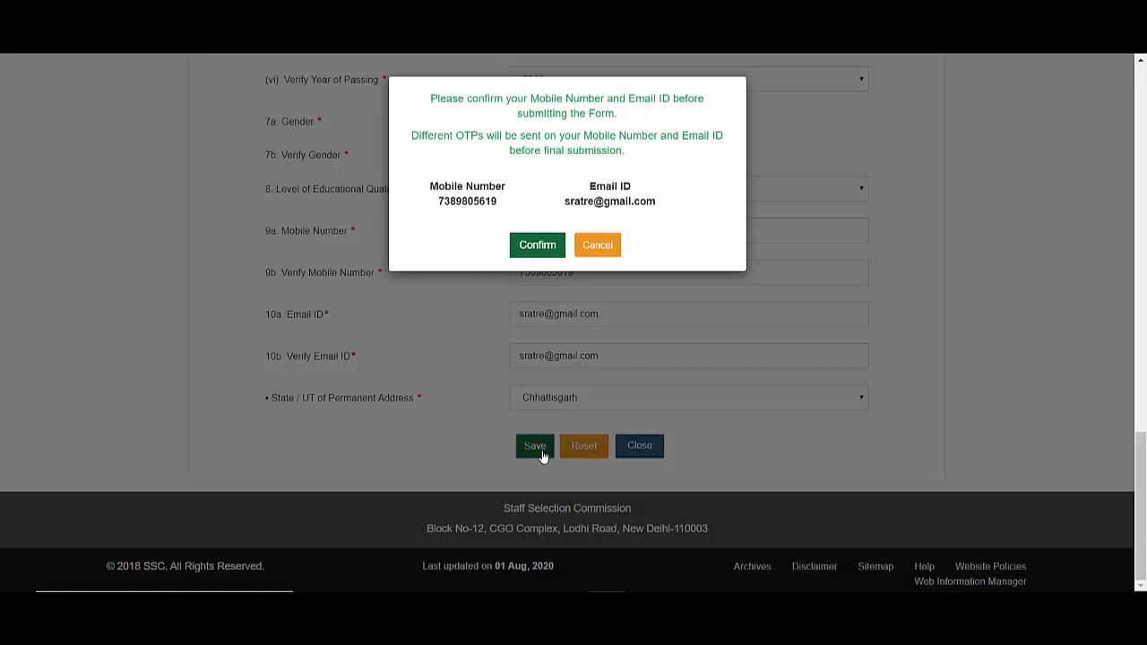
{"action": "left_click", "coordinate": [539, 251]}
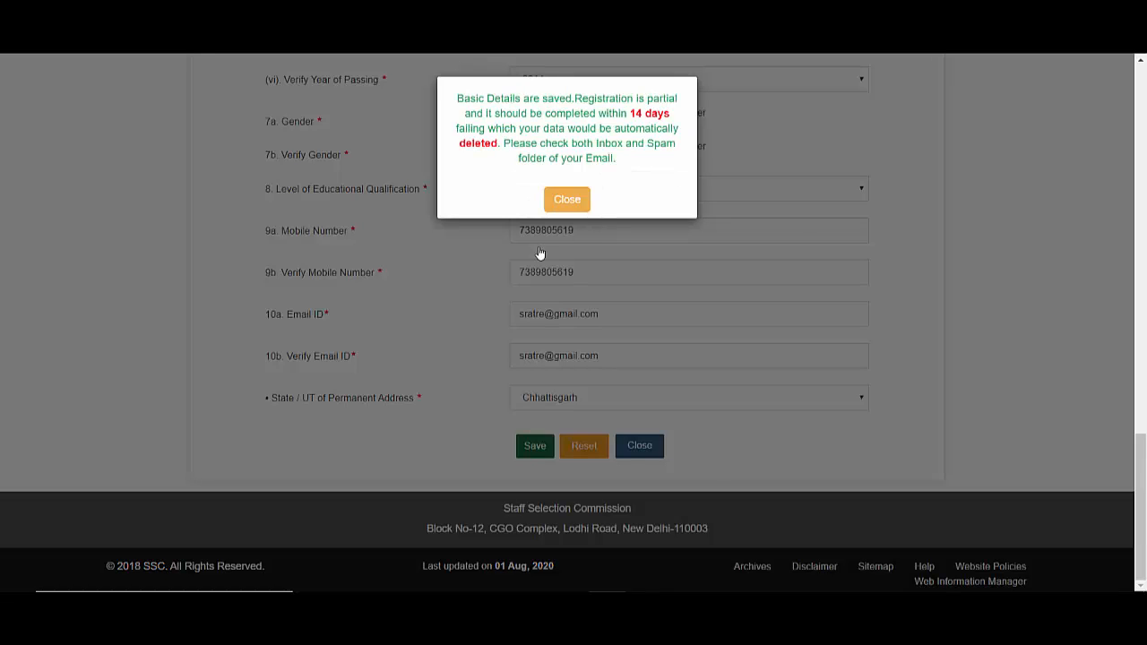
{"action": "left_click", "coordinate": [578, 203]}
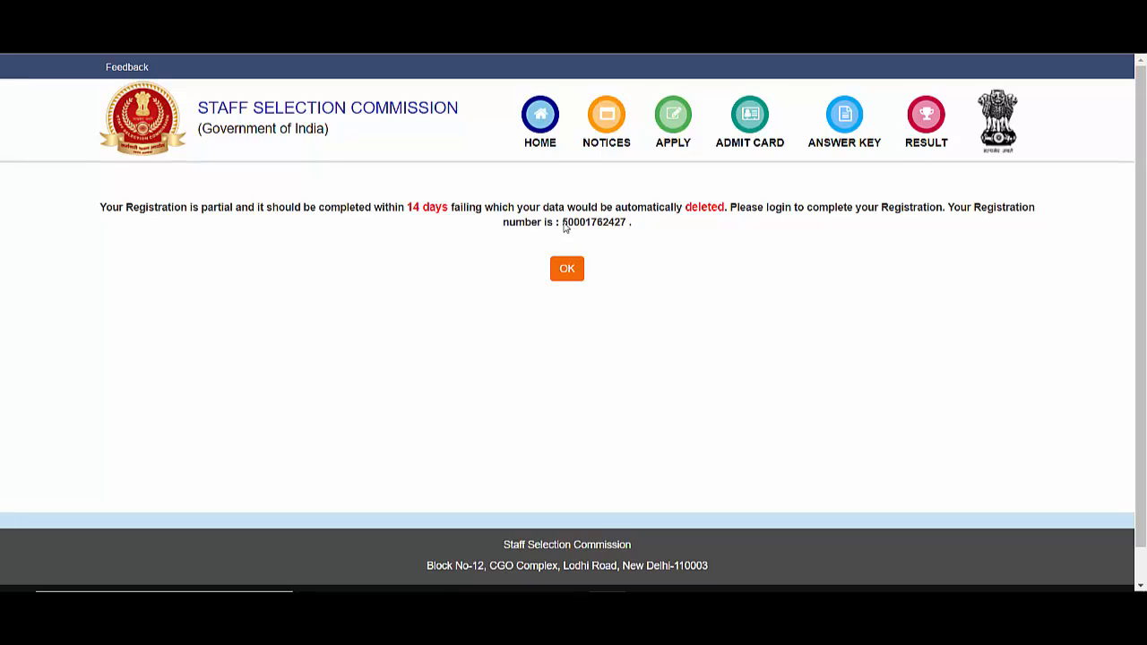
{"action": "left_click_drag", "start_coordinate": [563, 224], "coordinate": [626, 229]}
{"action": "key", "text": "ctrl+c"}
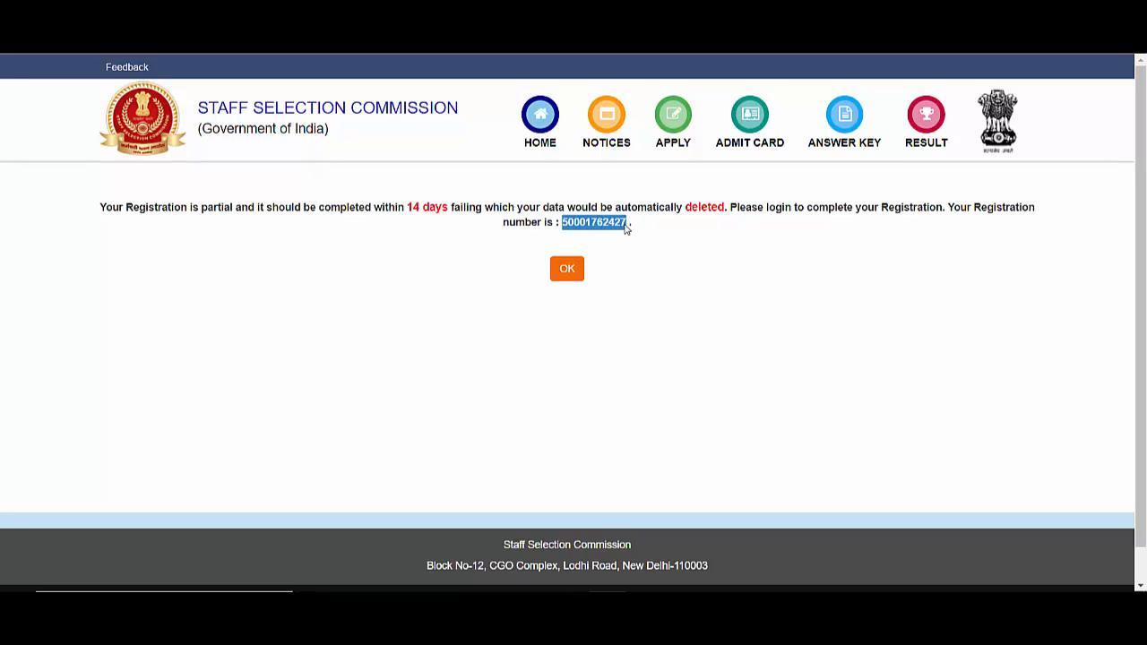
{"action": "left_click", "coordinate": [565, 271]}
{"action": "left_click", "coordinate": [906, 249]}
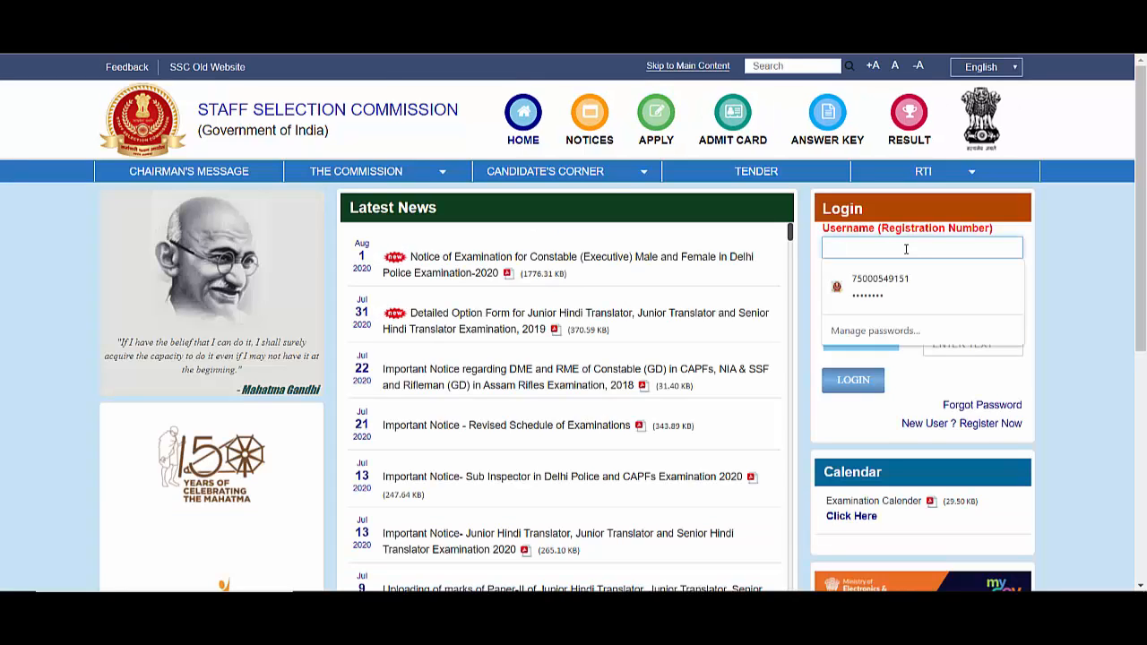
- Log in with the pasted registration number, correcting its last digit, plus the password and captcha
{"action": "key", "text": "ctrl+v"}
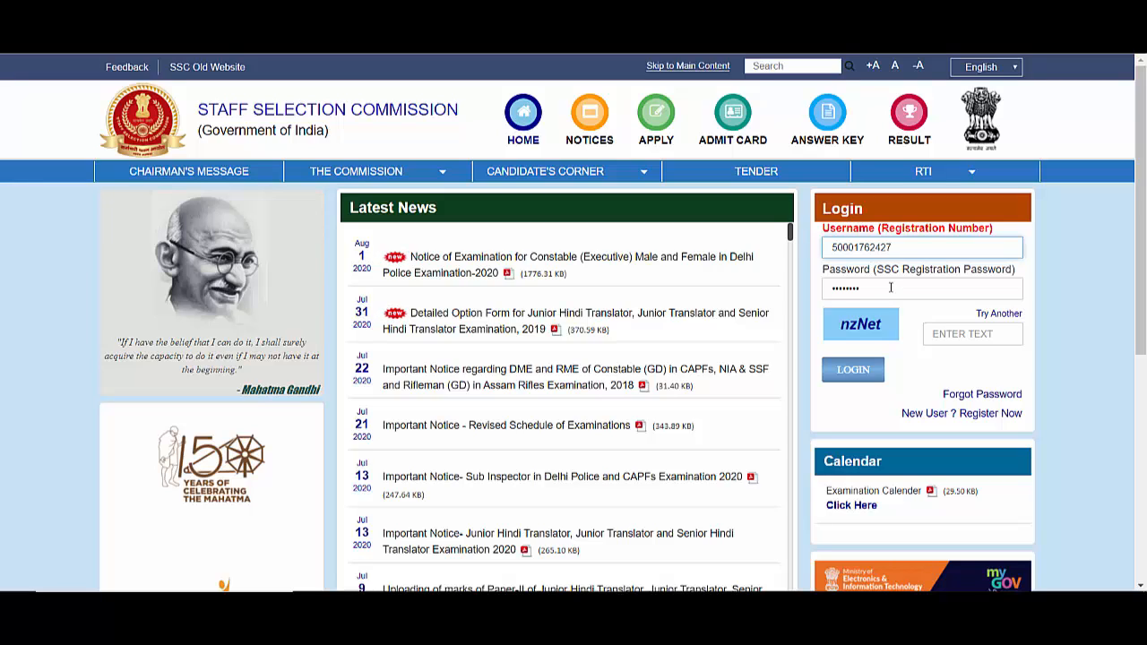
{"action": "key", "text": "BackSpace"}
{"action": "type", "text": "7"}
{"action": "left_click", "coordinate": [891, 287]}
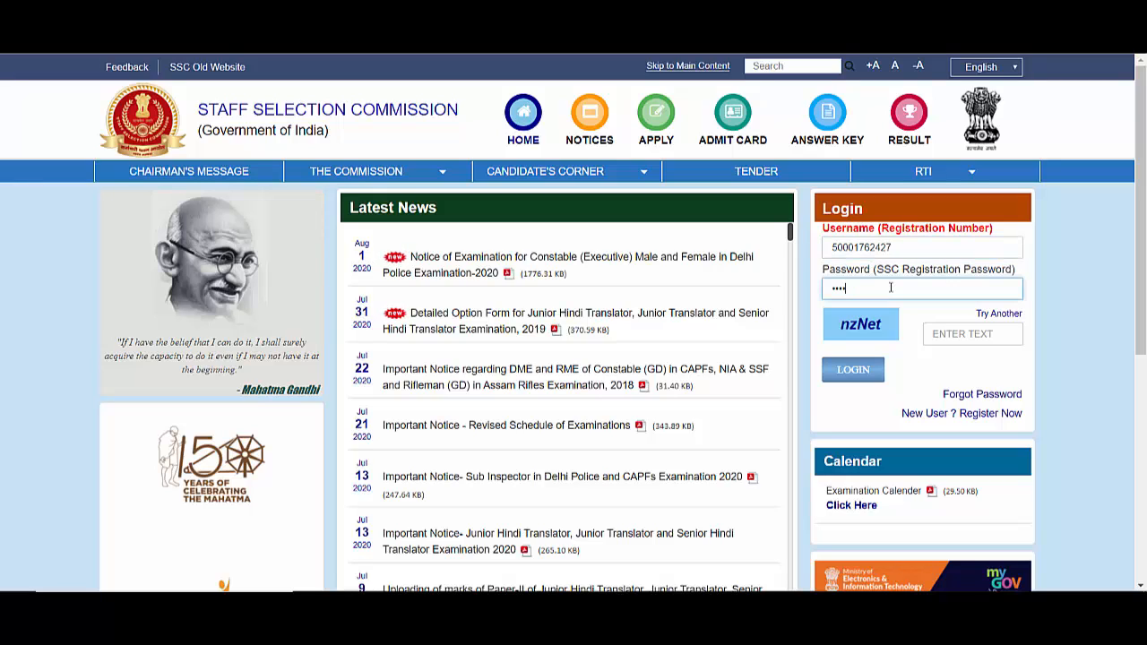
{"action": "left_click", "coordinate": [982, 331]}
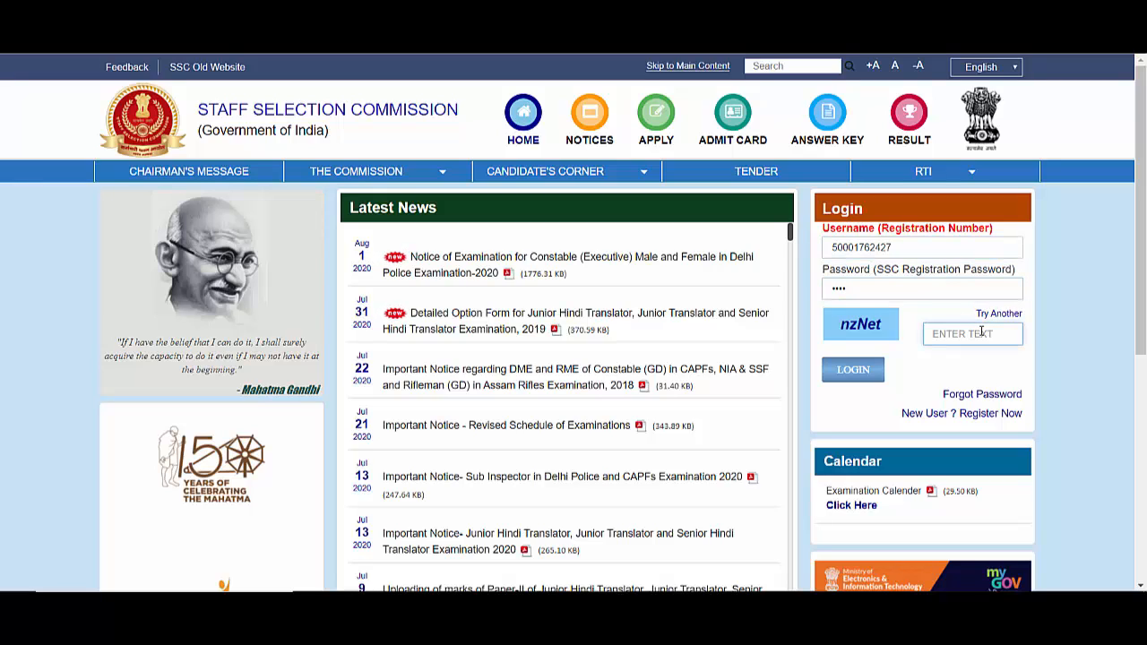
{"action": "type", "text": "nzNet"}
{"action": "left_click", "coordinate": [866, 370]}
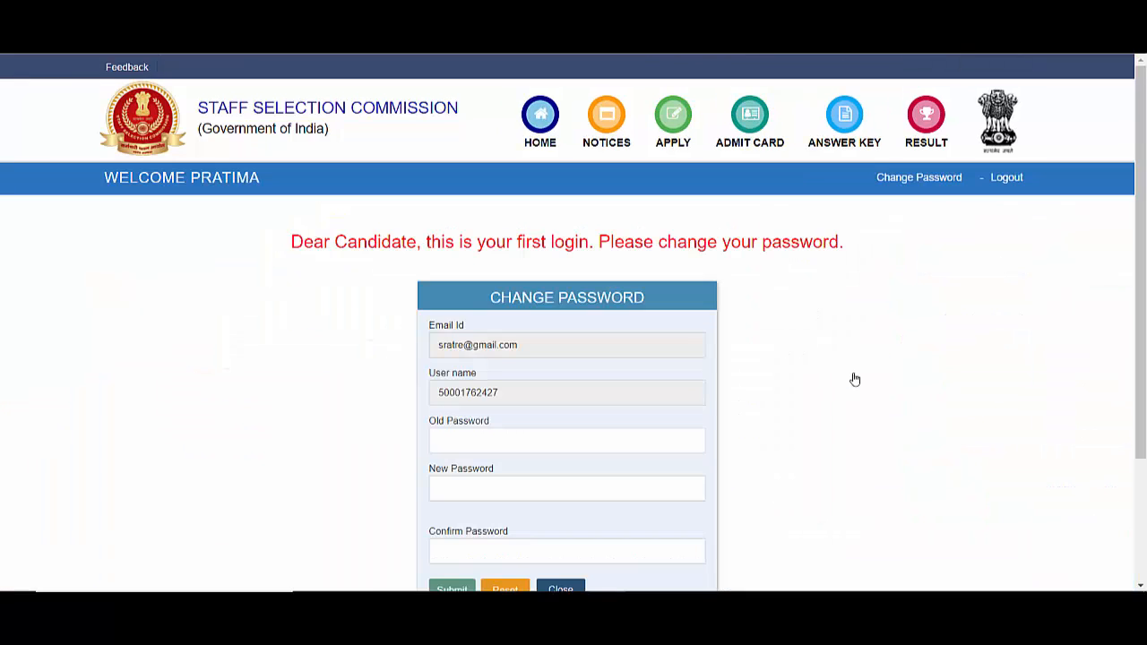
- Replace the old password with a new one and decline Chrome's offer to save it
{"action": "left_click_drag", "start_coordinate": [1143, 166], "coordinate": [1144, 285]}
{"action": "left_click", "coordinate": [507, 277]}
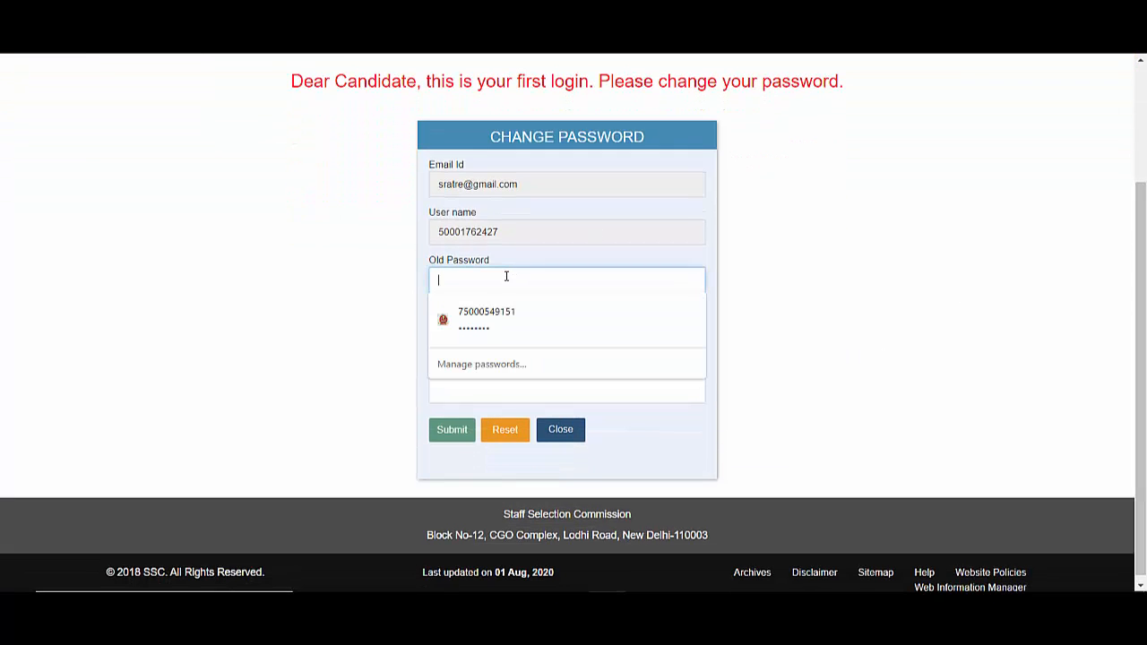
{"action": "type", "text": "•"}
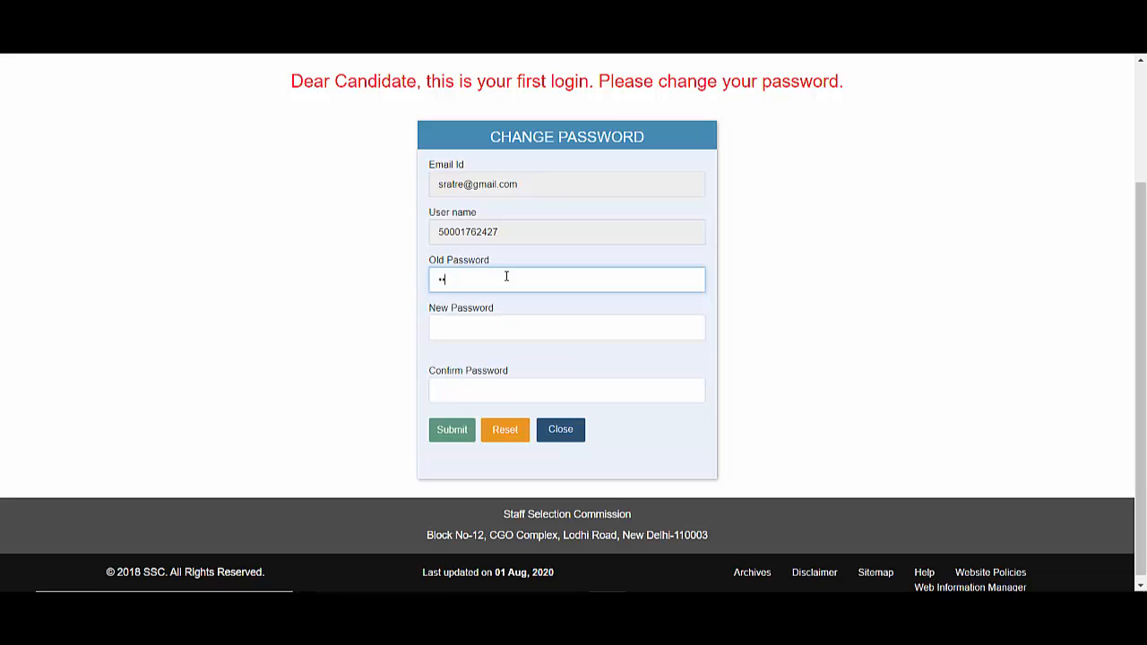
{"action": "type", "text": "•••"}
{"action": "left_click", "coordinate": [486, 330]}
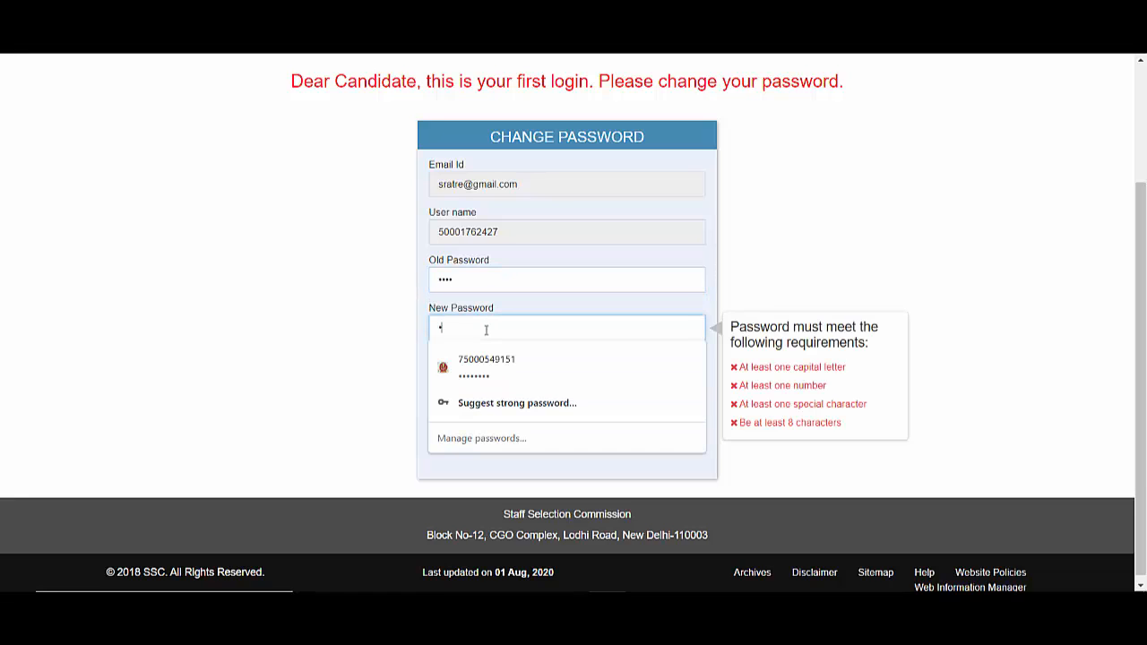
{"action": "type", "text": "••••"}
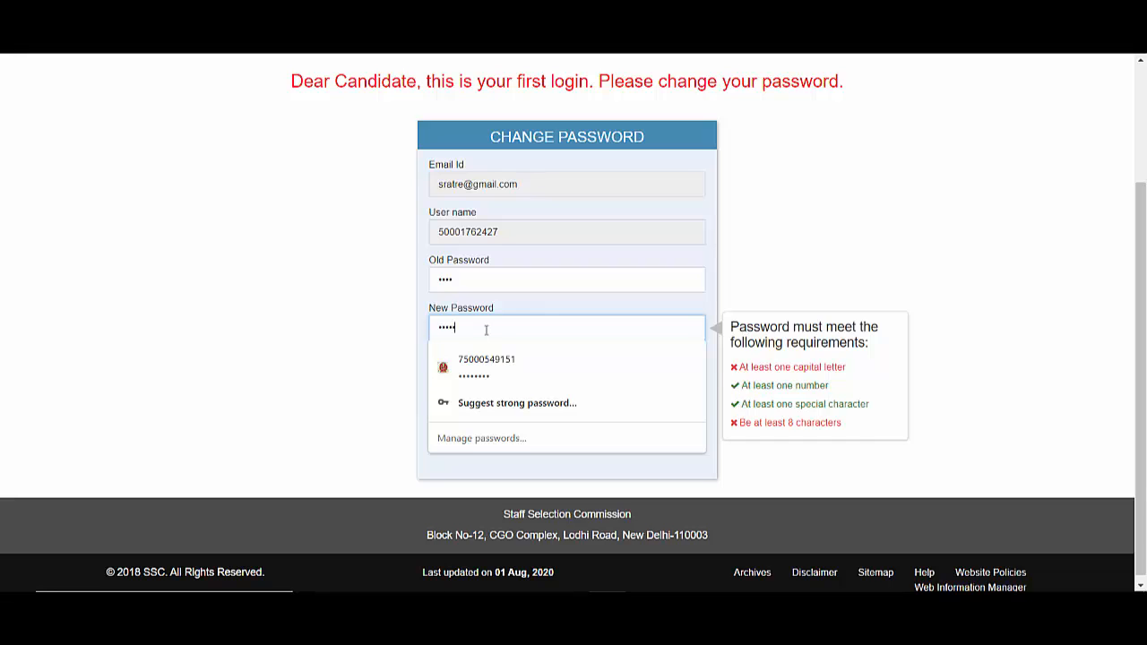
{"action": "type", "text": "••••"}
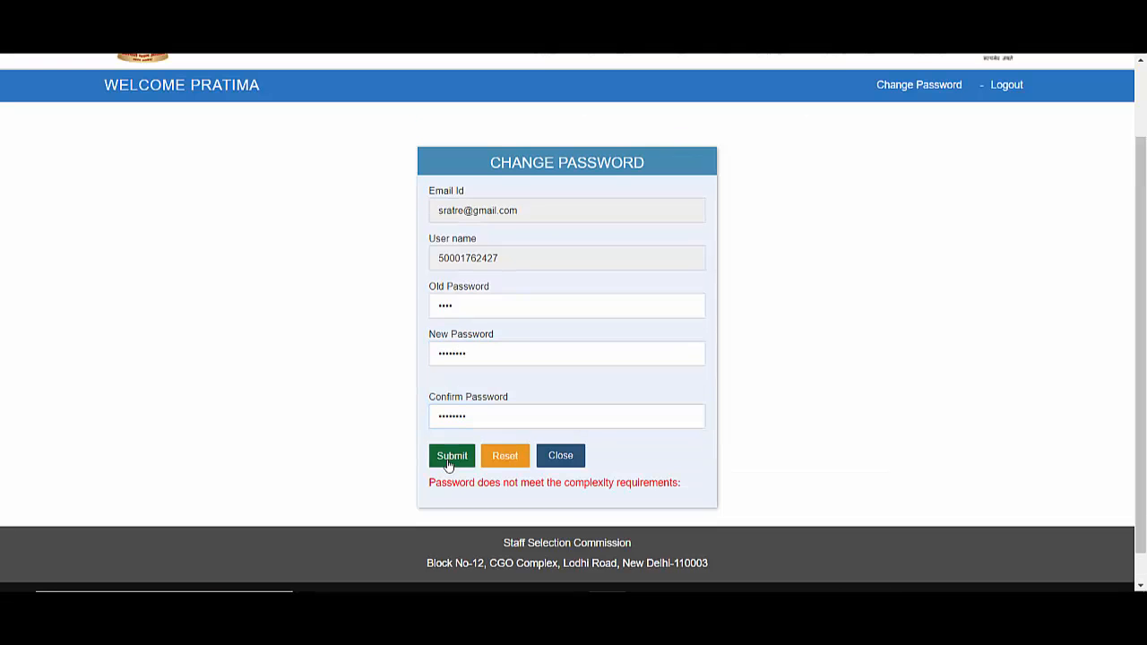
{"action": "left_click", "coordinate": [451, 458]}
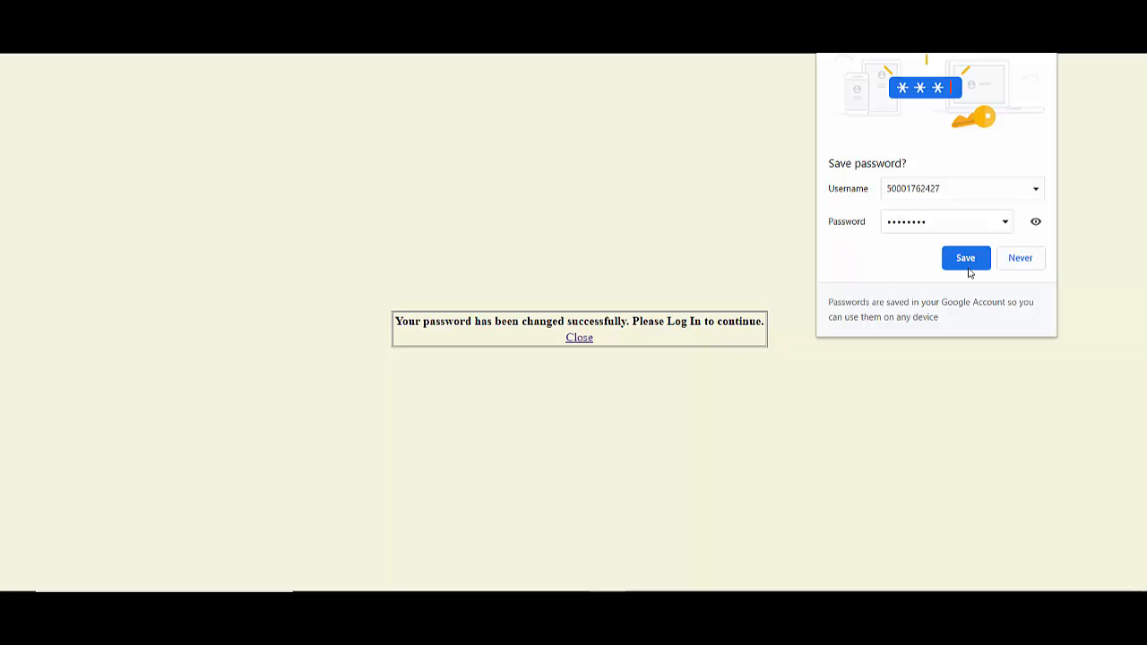
{"action": "left_click", "coordinate": [1029, 259]}
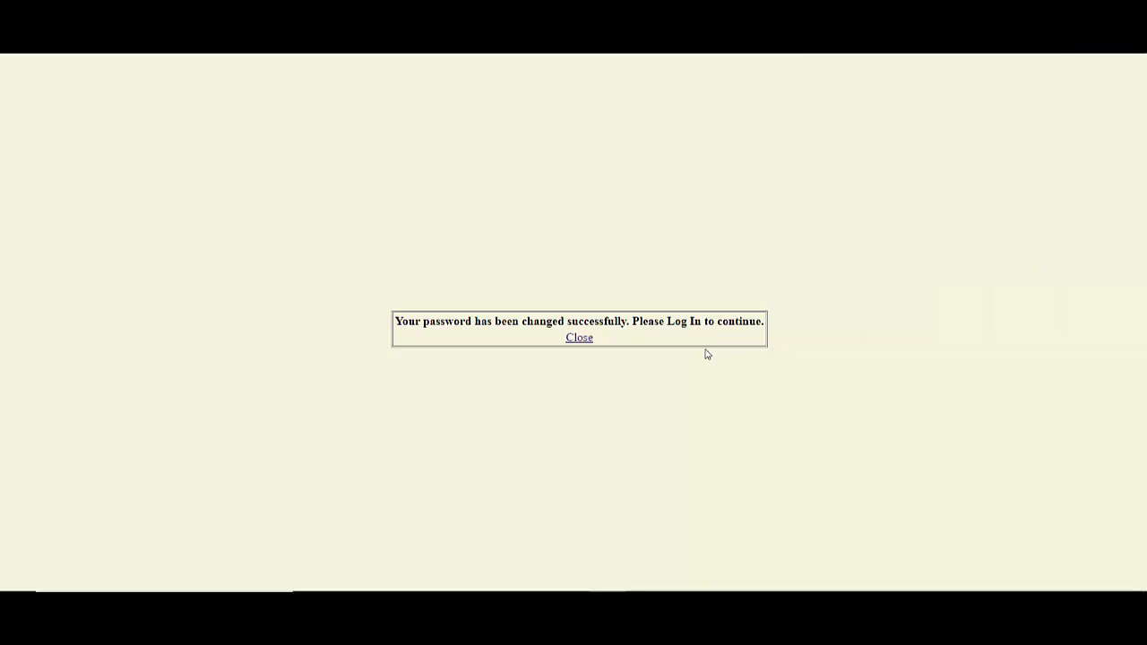
- Dismiss the message and log back in with the registration number, new password and captcha
{"action": "left_click", "coordinate": [581, 340]}
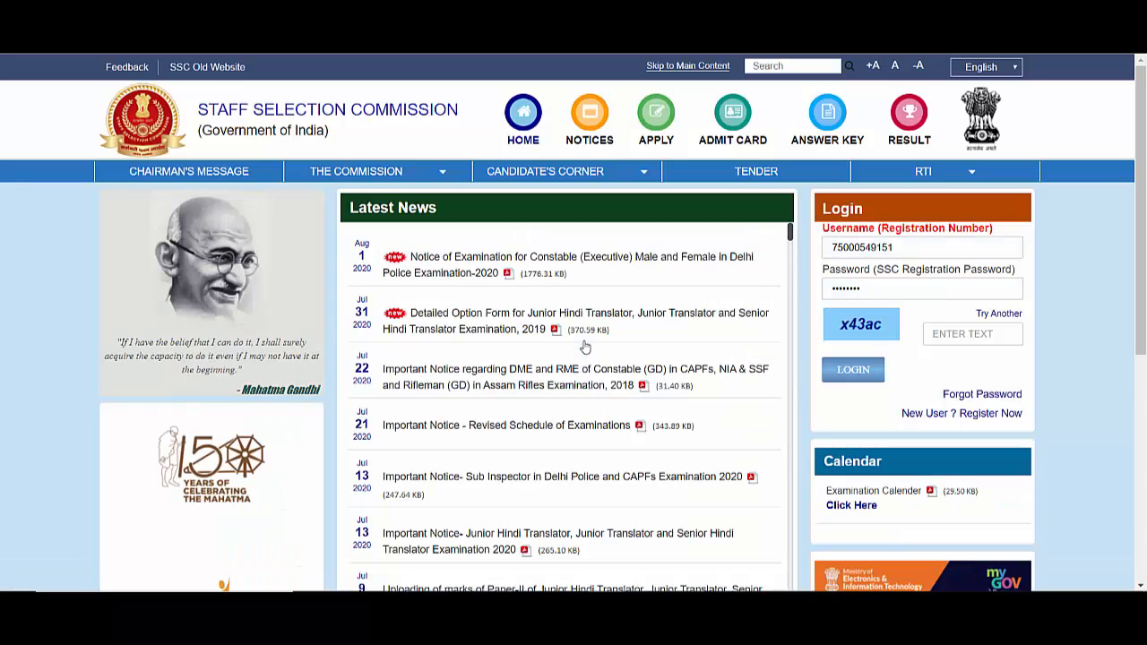
{"action": "left_click", "coordinate": [940, 247]}
{"action": "key", "text": "BackSpace"}
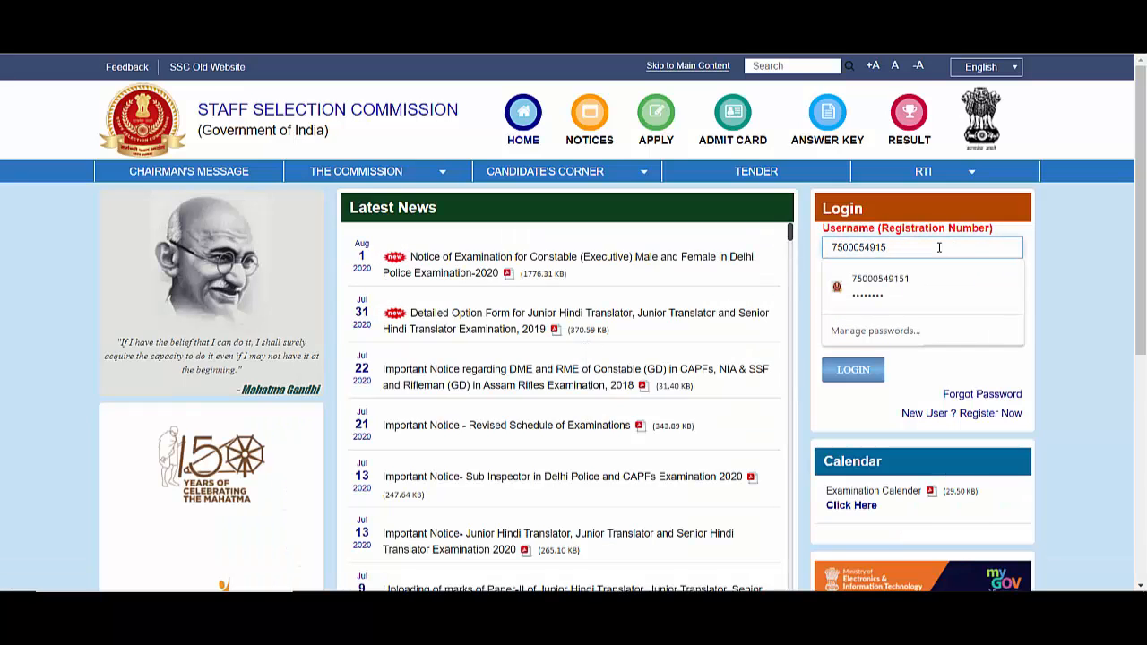
{"action": "key", "text": "BackSpace"}
{"action": "key", "text": "BackSpace"}
{"action": "key", "text": "BackSpace"}
{"action": "key", "text": "BackSpace"}
{"action": "key", "text": "BackSpace"}
{"action": "key", "text": "BackSpace"}
{"action": "key", "text": "BackSpace"}
{"action": "key", "text": "BackSpace"}
{"action": "key", "text": "BackSpace"}
{"action": "key", "text": "BackSpace"}
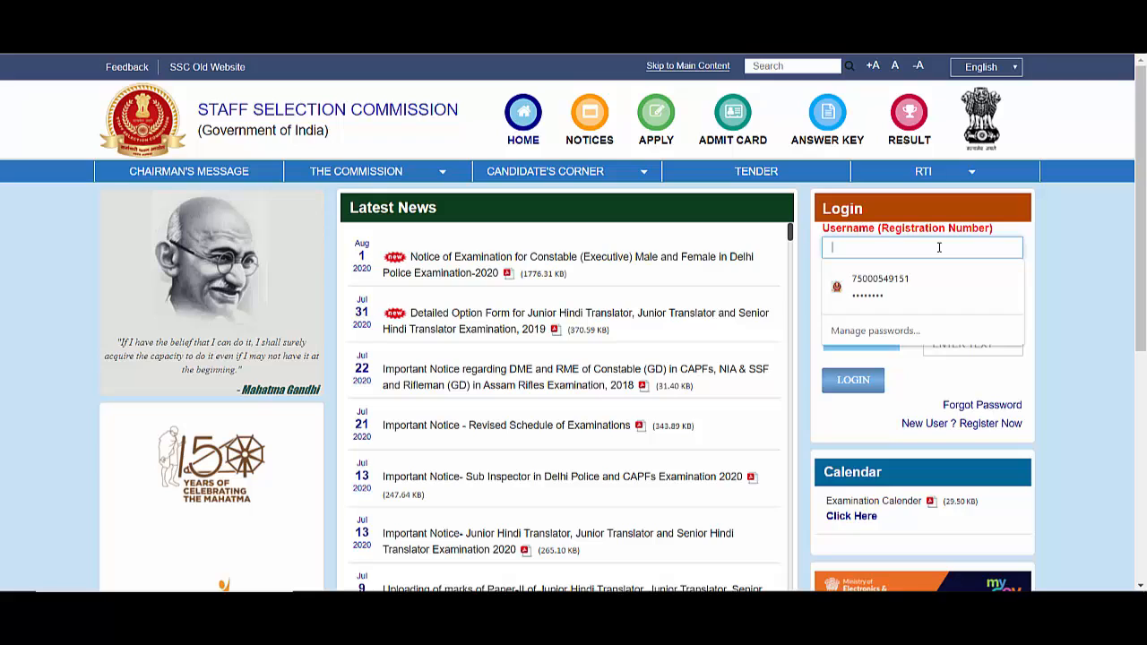
{"action": "key", "text": "ctrl+v"}
{"action": "left_click", "coordinate": [892, 295]}
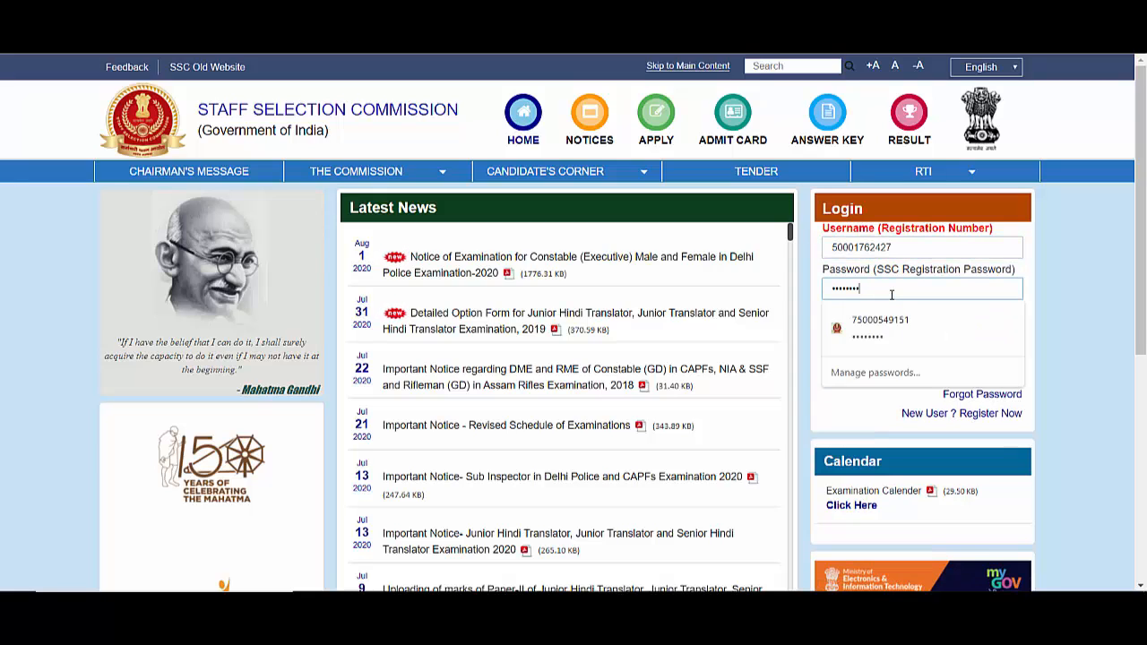
{"action": "key", "text": "BackSpace"}
{"action": "key", "text": "BackSpace"}
{"action": "key", "text": "BackSpace"}
{"action": "key", "text": "BackSpace"}
{"action": "key", "text": "BackSpace"}
{"action": "key", "text": "BackSpace"}
{"action": "key", "text": "BackSpace"}
{"action": "key", "text": "BackSpace"}
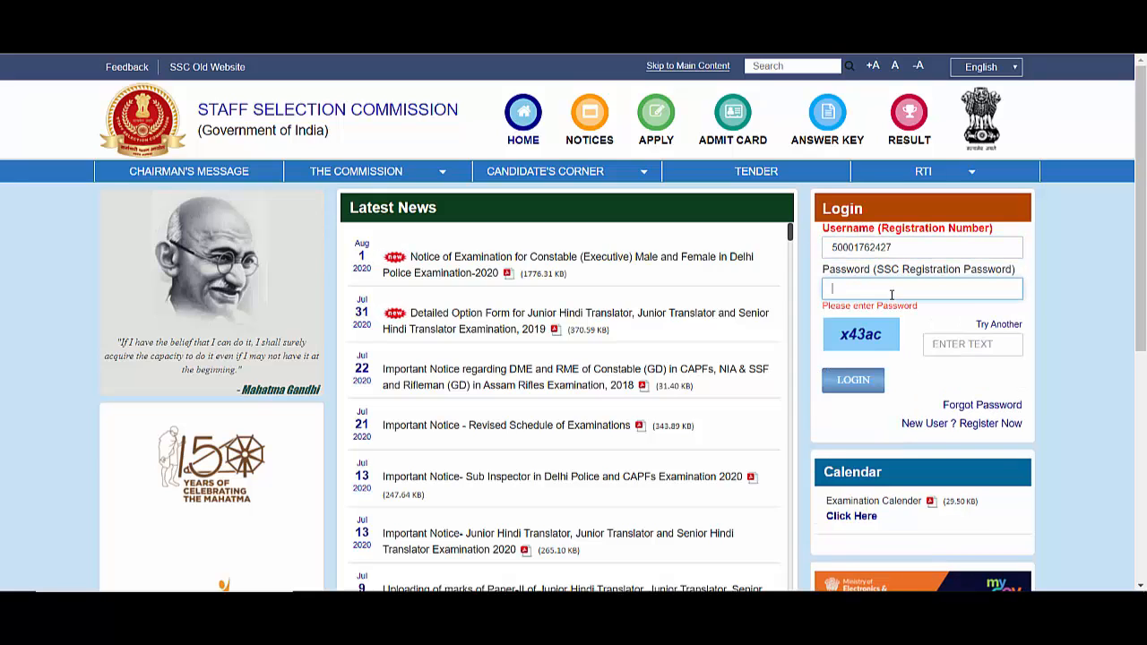
{"action": "type", "text": "****"}
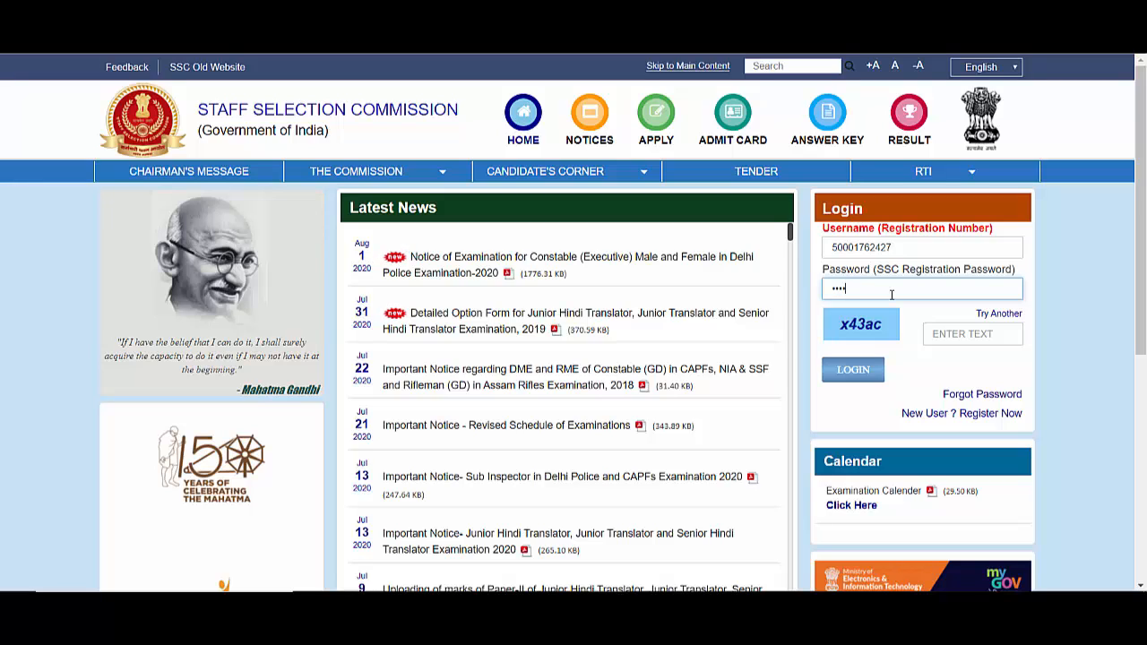
{"action": "type", "text": "****"}
{"action": "left_click", "coordinate": [947, 332]}
{"action": "type", "text": "x43ac"}
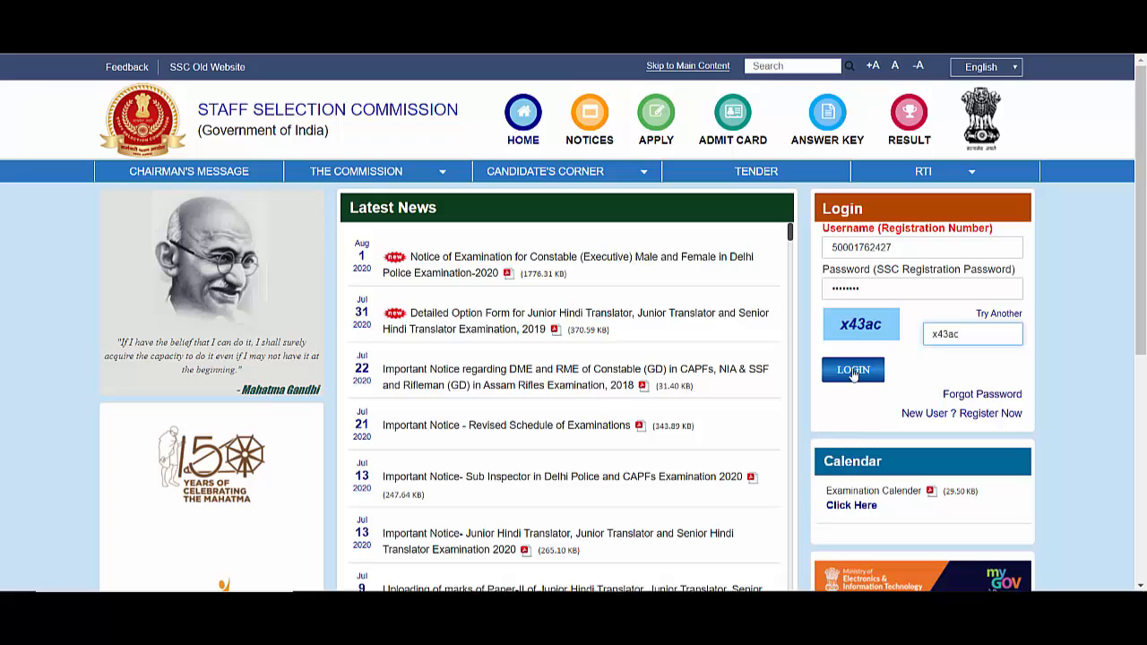
{"action": "left_click", "coordinate": [863, 369]}
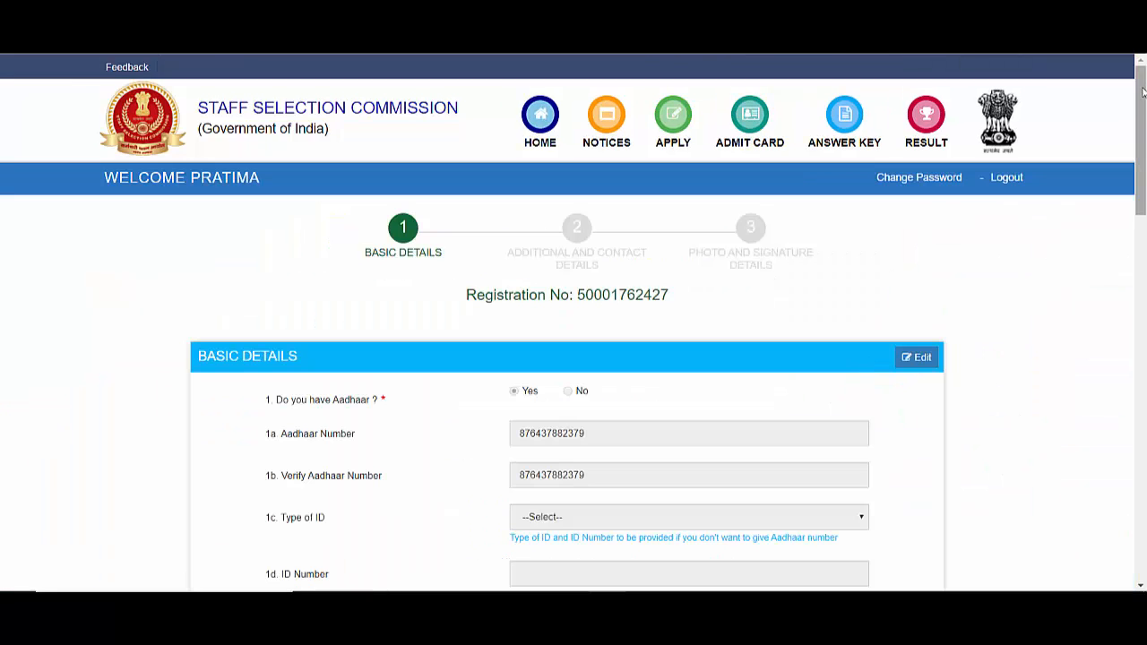
- Scroll through the saved Basic Details of the registration form
{"action": "scroll", "coordinate": [867, 367], "scroll_direction": "down", "scroll_amount": 4}
{"action": "scroll", "coordinate": [1118, 149], "scroll_direction": "up", "scroll_amount": 4}
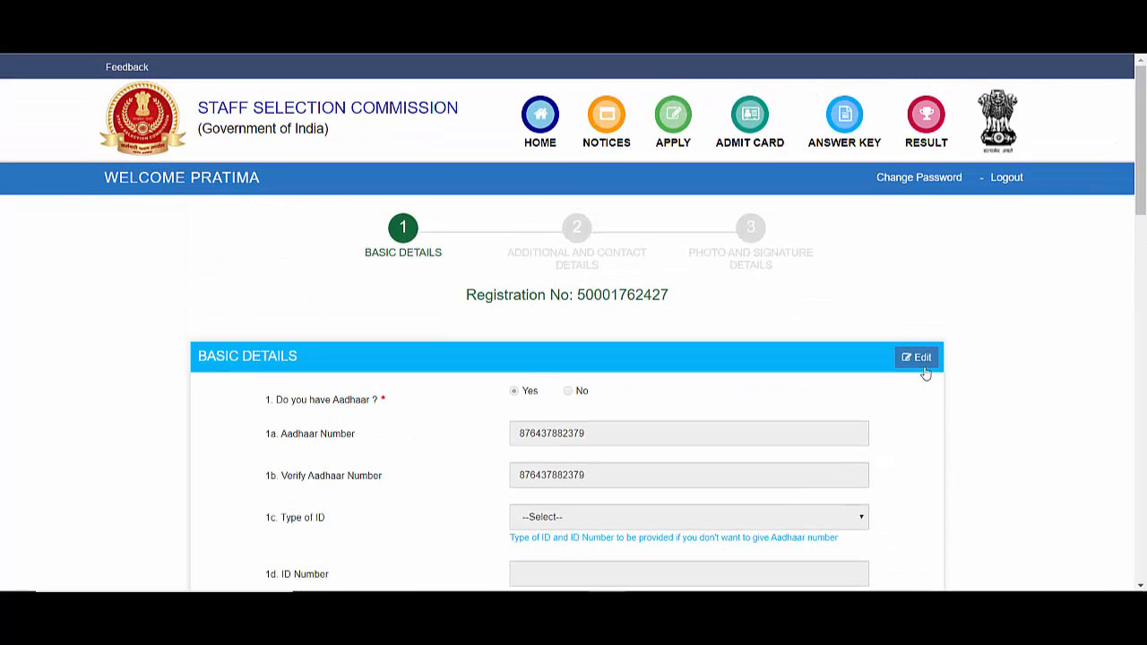
{"action": "left_click", "coordinate": [1146, 291]}
{"action": "left_click_drag", "start_coordinate": [1145, 292], "coordinate": [1135, 520]}
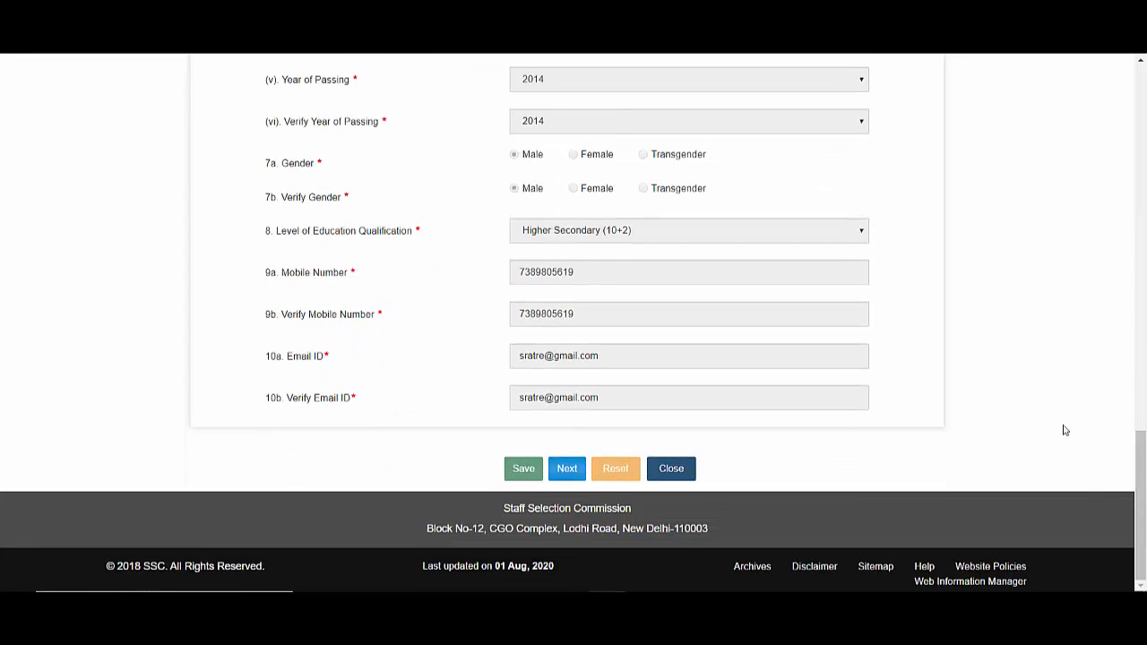
- Set category SC (verified), nationality Citizen of India, and identification mark 'MOLE ON HEAD'
{"action": "left_click", "coordinate": [565, 462]}
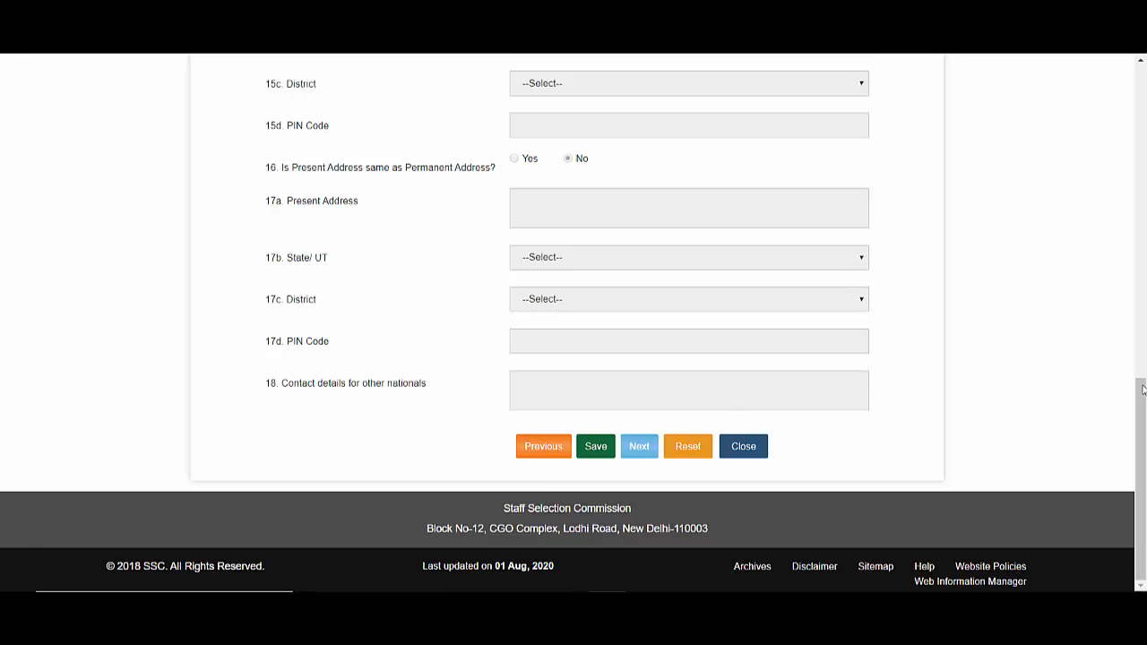
{"action": "left_click_drag", "start_coordinate": [1142, 387], "coordinate": [1145, 202]}
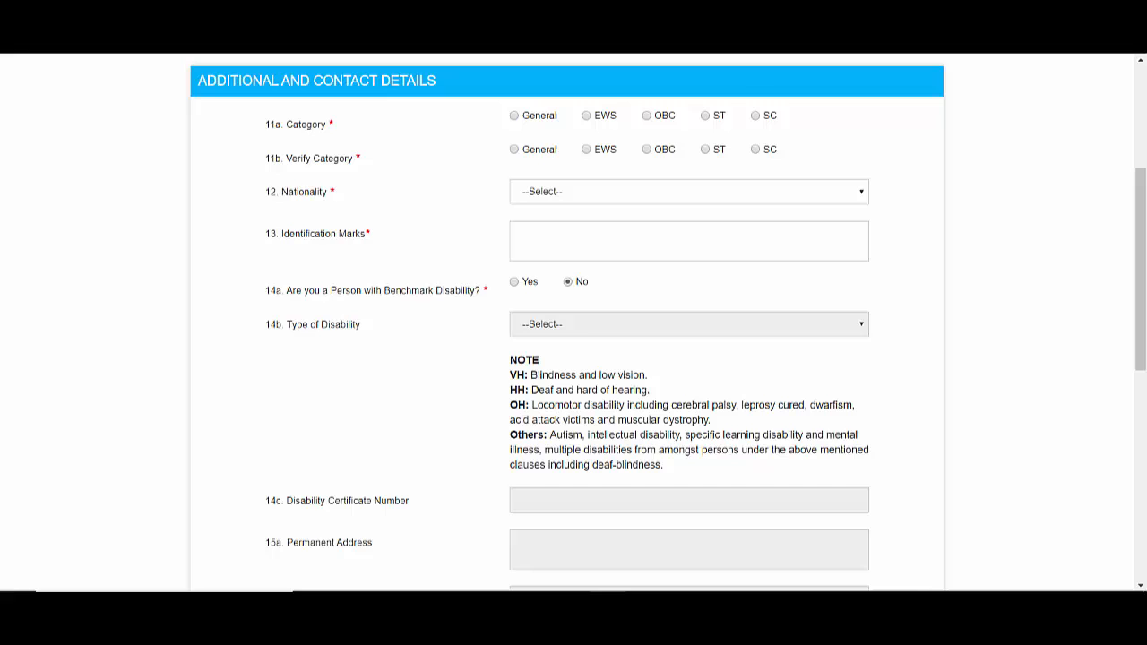
{"action": "left_click", "coordinate": [755, 116]}
{"action": "left_click", "coordinate": [756, 150]}
{"action": "left_click", "coordinate": [679, 195]}
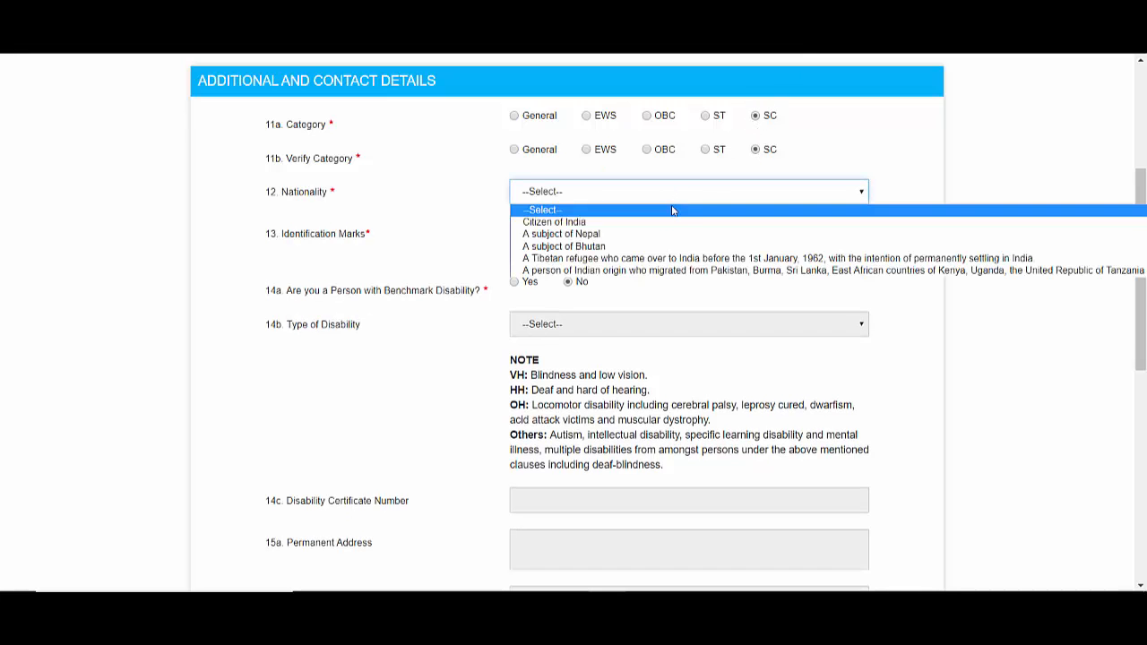
{"action": "left_click", "coordinate": [665, 224]}
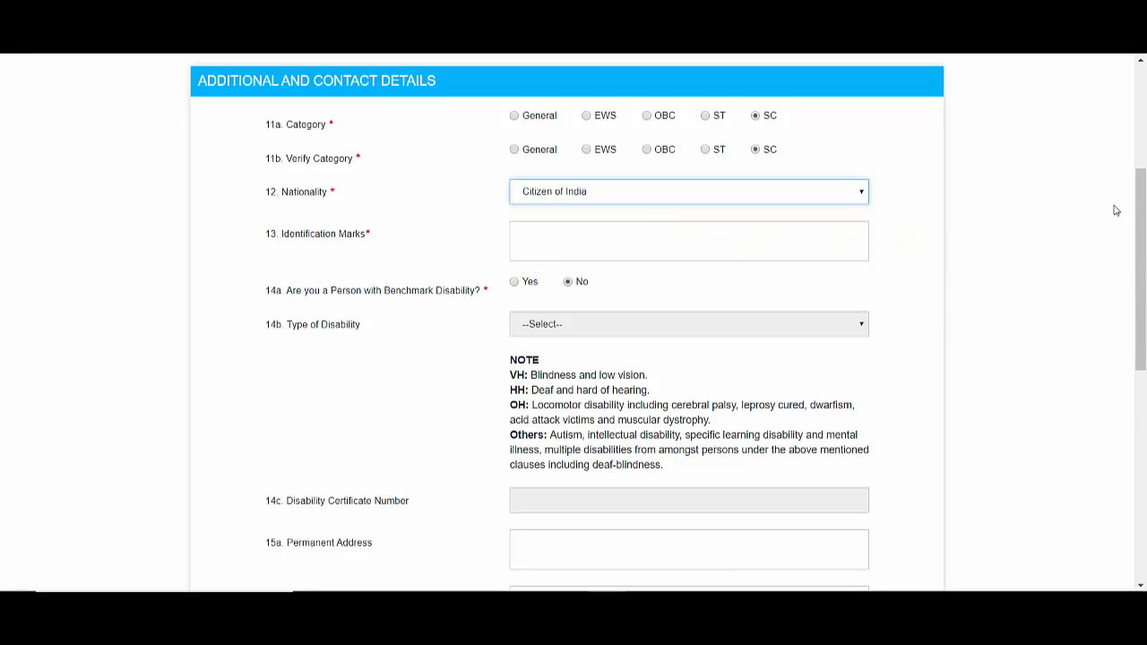
{"action": "left_click_drag", "start_coordinate": [1141, 212], "coordinate": [1144, 259]}
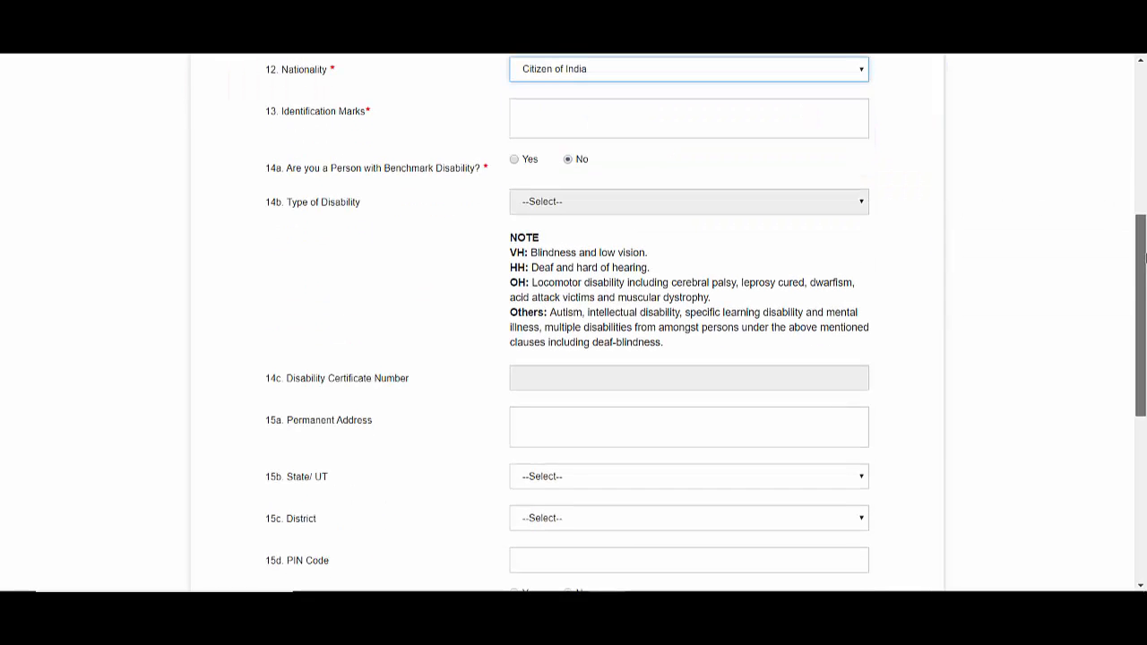
{"action": "left_click", "coordinate": [634, 131]}
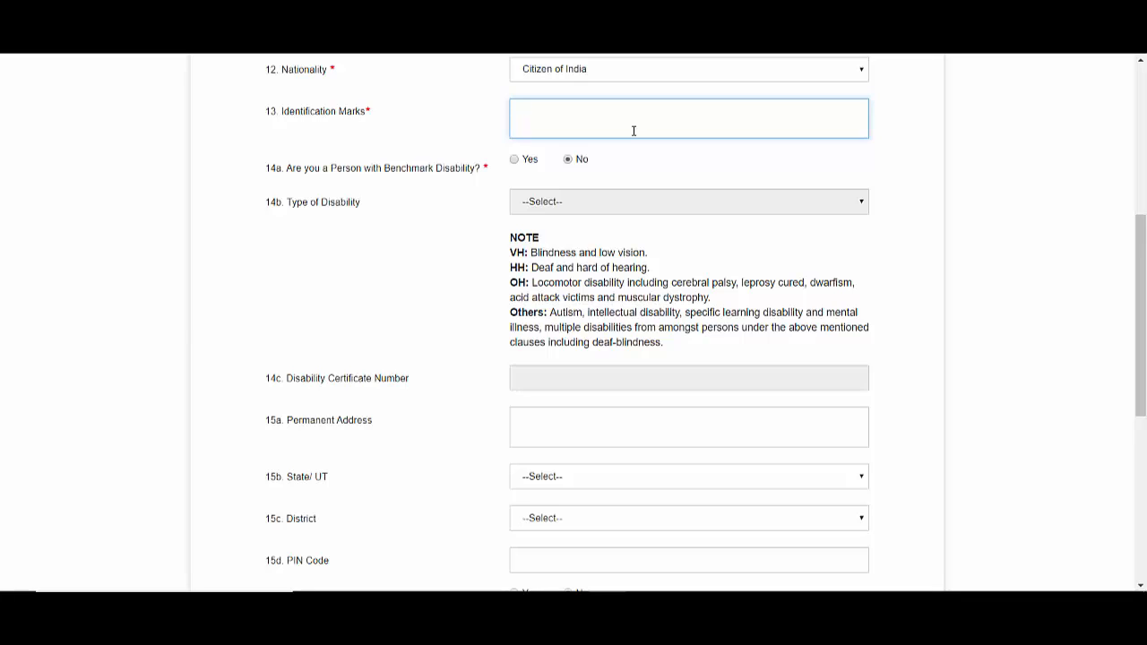
{"action": "type", "text": "MOLE ON HEAD"}
- Go through the permanent address fields: address, state and district lists, and PIN code
{"action": "scroll", "coordinate": [627, 233], "scroll_direction": "down", "scroll_amount": 2}
{"action": "left_click", "coordinate": [661, 209]}
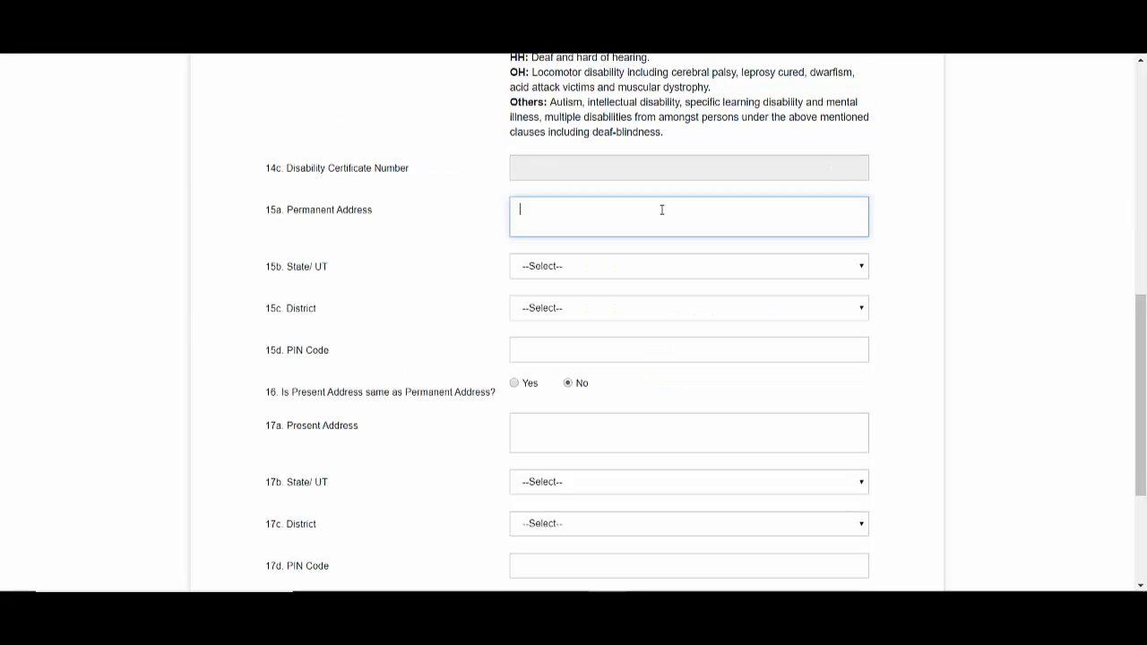
{"action": "scroll", "coordinate": [662, 210], "scroll_direction": "down", "scroll_amount": 1}
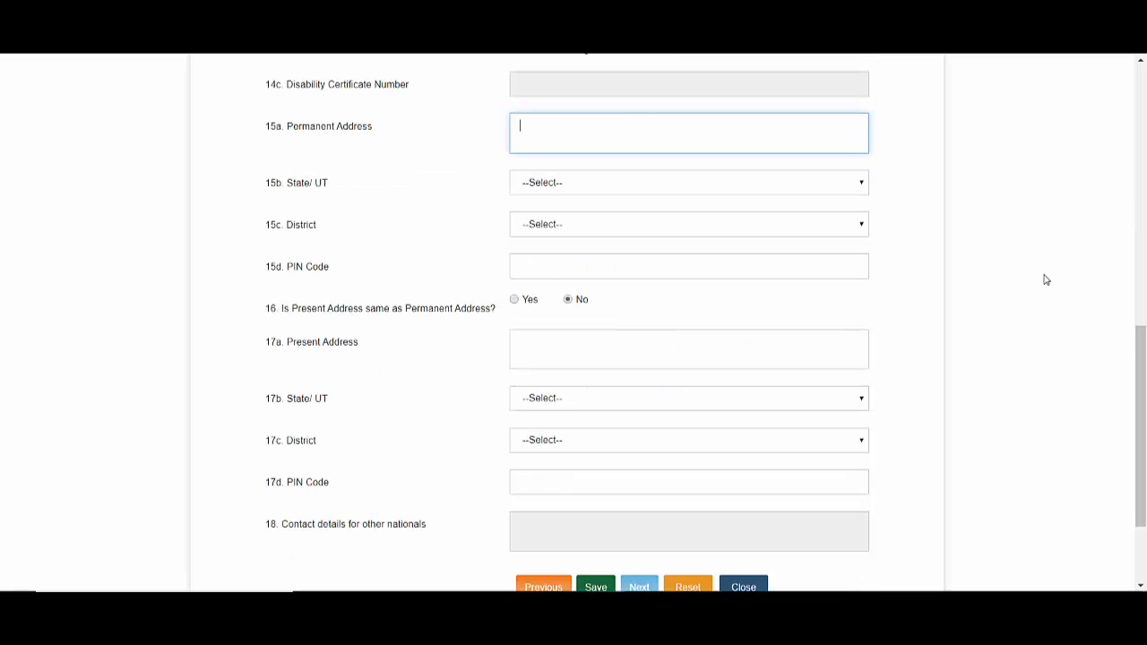
{"action": "left_click", "coordinate": [822, 187]}
{"action": "left_click", "coordinate": [988, 211]}
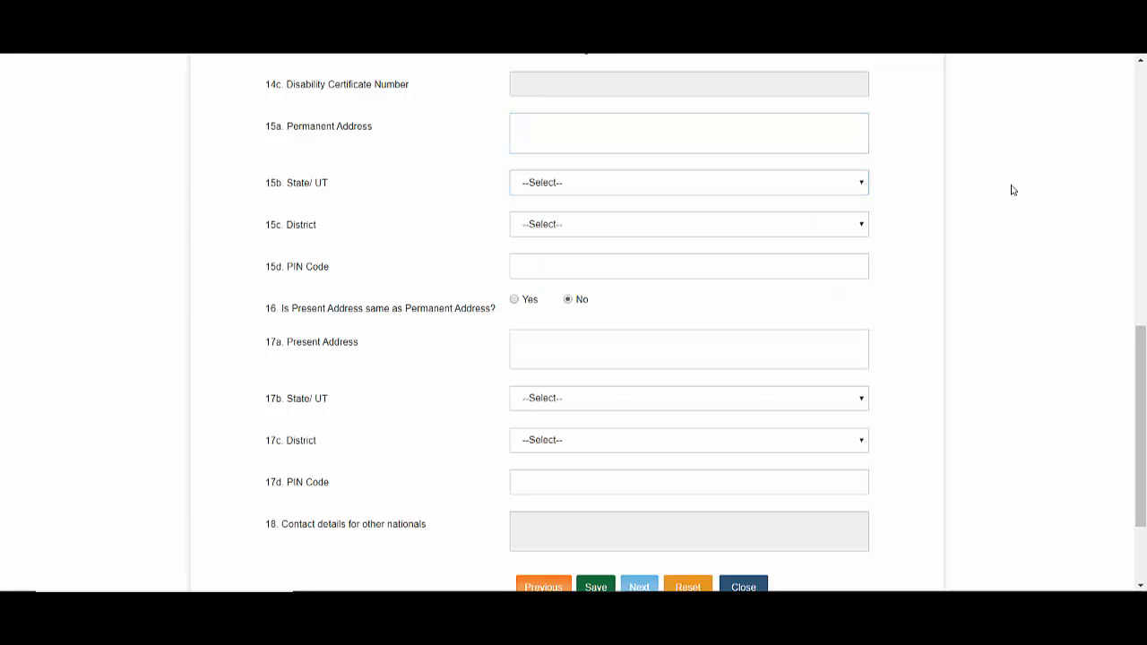
{"action": "left_click", "coordinate": [822, 217]}
{"action": "left_click", "coordinate": [995, 245]}
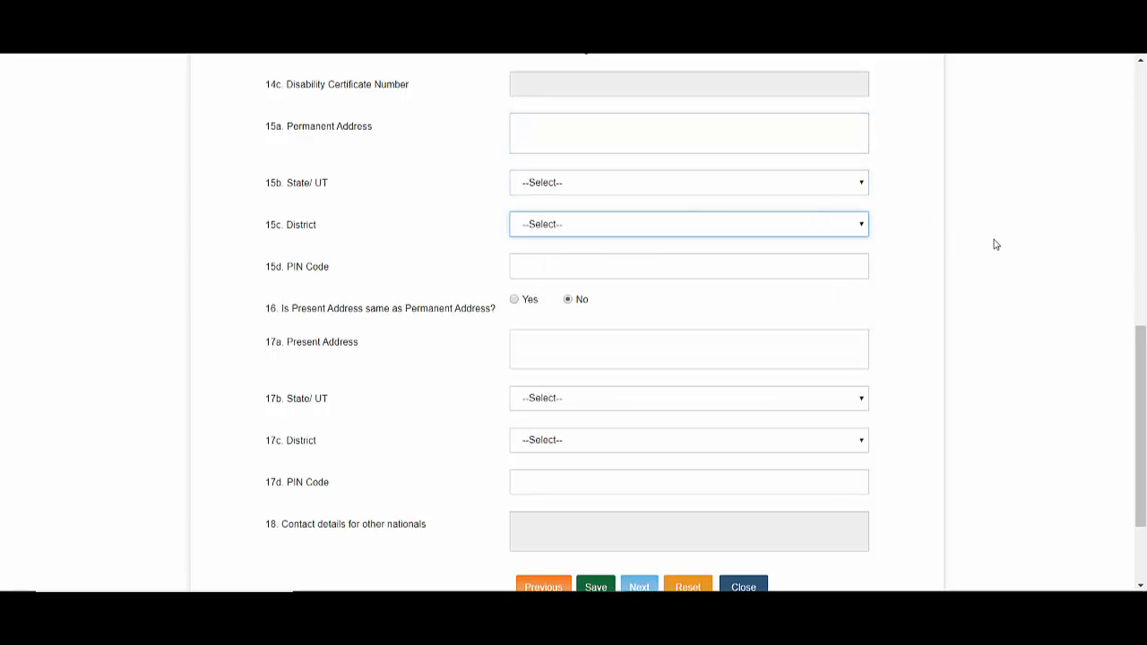
{"action": "left_click", "coordinate": [804, 273]}
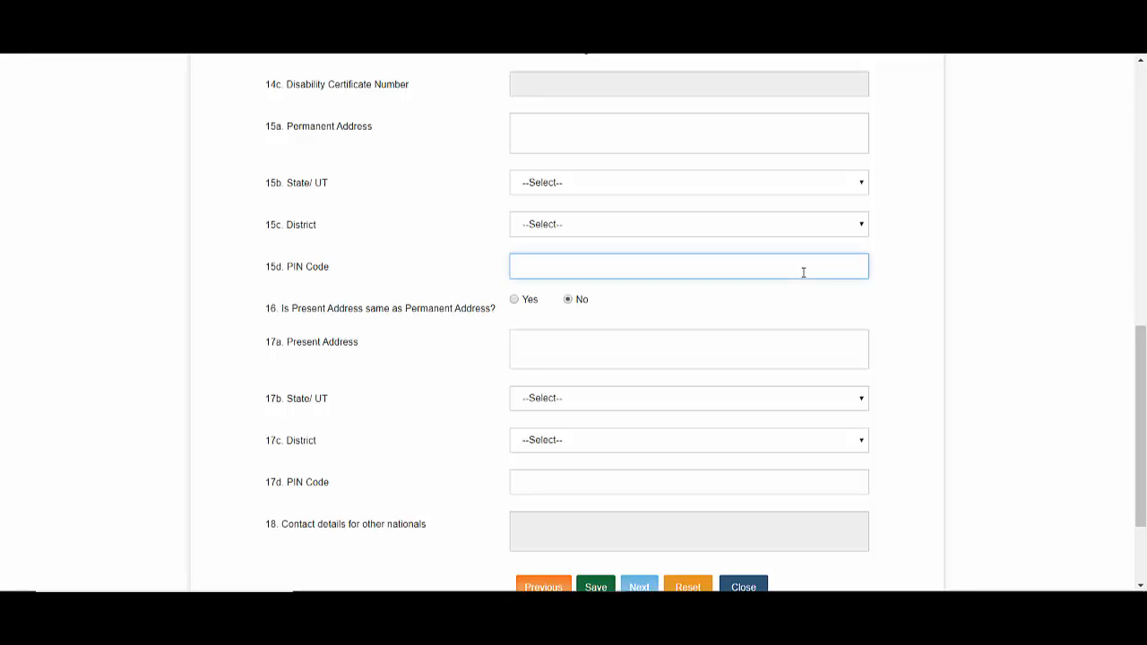
{"action": "left_click", "coordinate": [515, 302]}
{"action": "scroll", "coordinate": [541, 313], "scroll_direction": "down", "scroll_amount": 2}
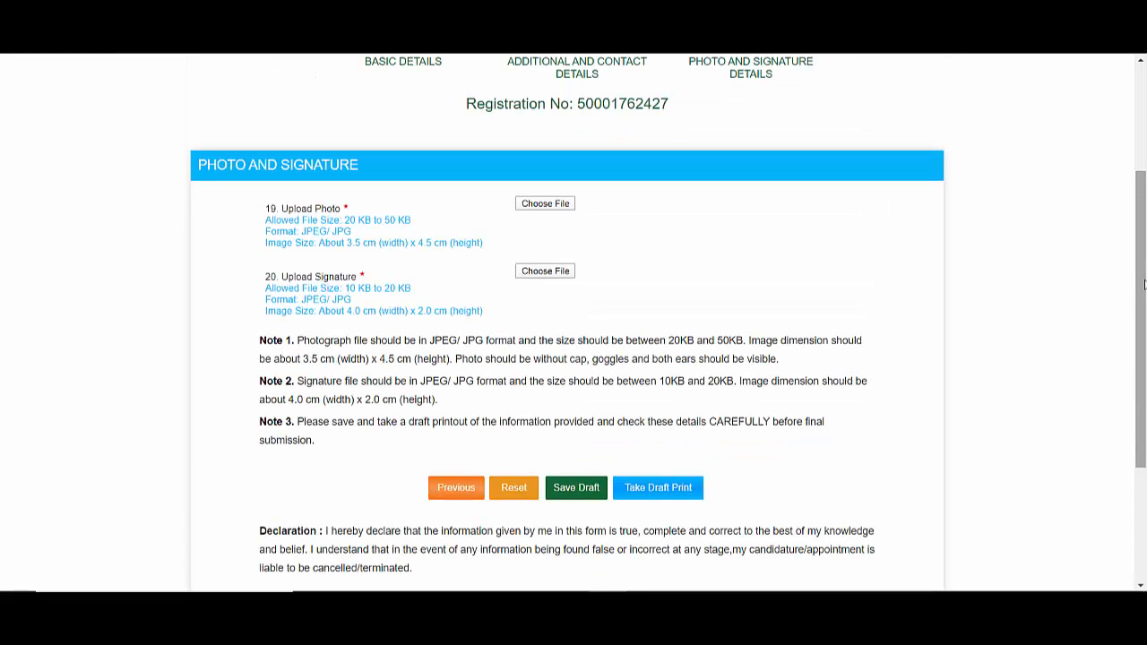
- Leave the photo as uploaded, tick the I Agree declaration and submit the registration form
{"action": "scroll", "coordinate": [581, 123], "scroll_direction": "down", "scroll_amount": 1}
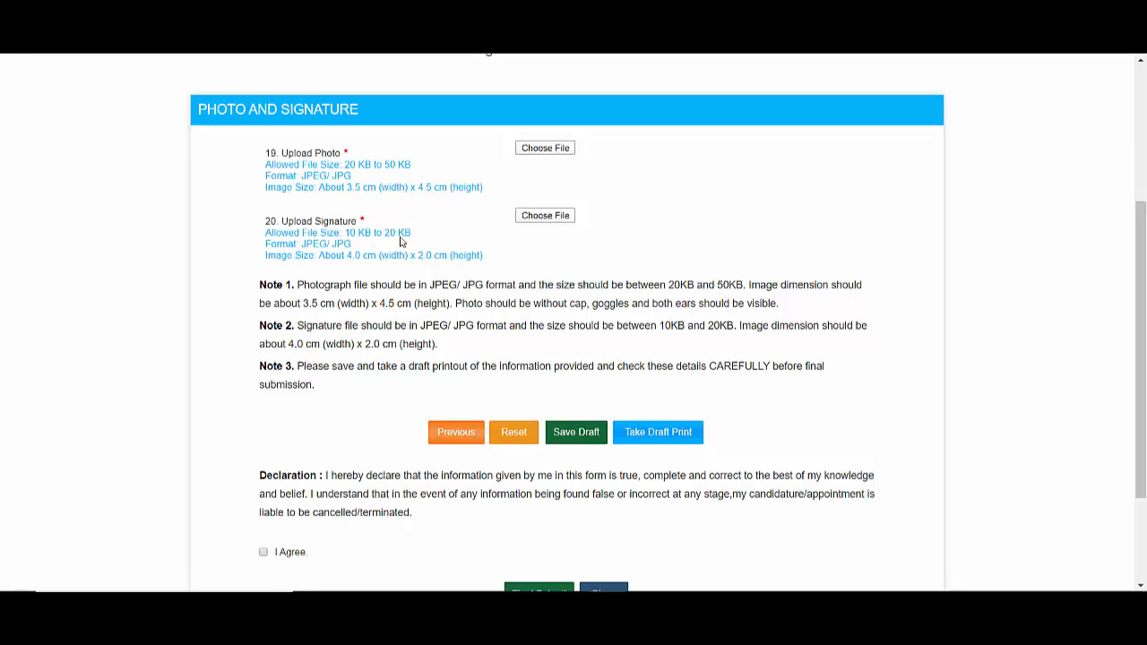
{"action": "left_click", "coordinate": [561, 160]}
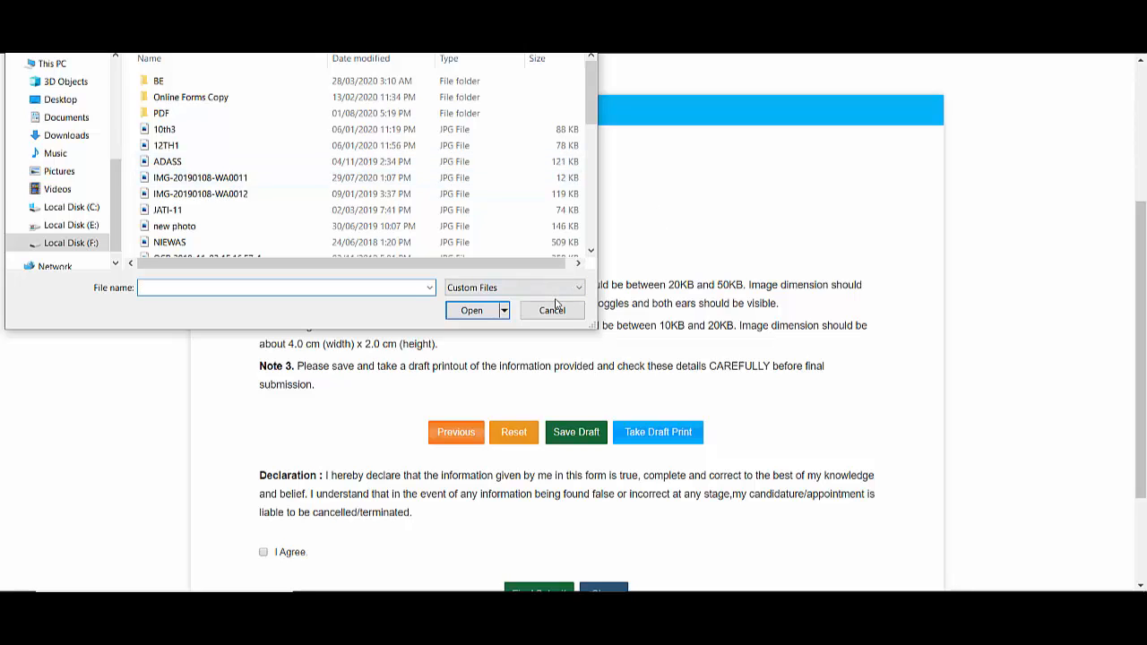
{"action": "left_click", "coordinate": [554, 309]}
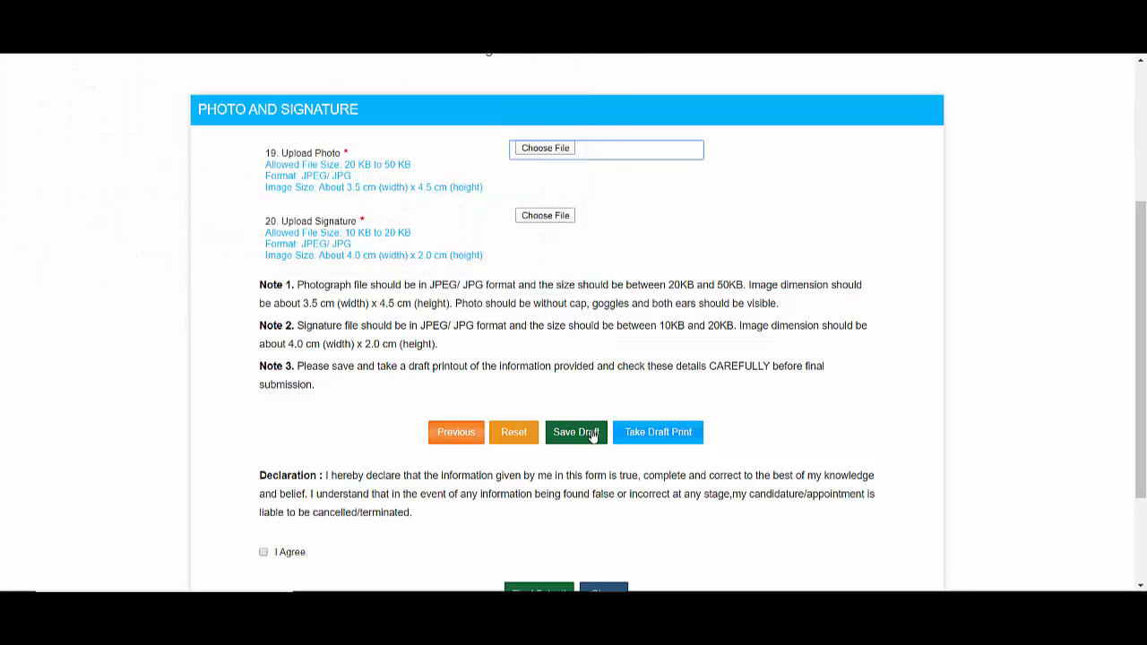
{"action": "scroll", "coordinate": [599, 444], "scroll_direction": "down", "scroll_amount": 2}
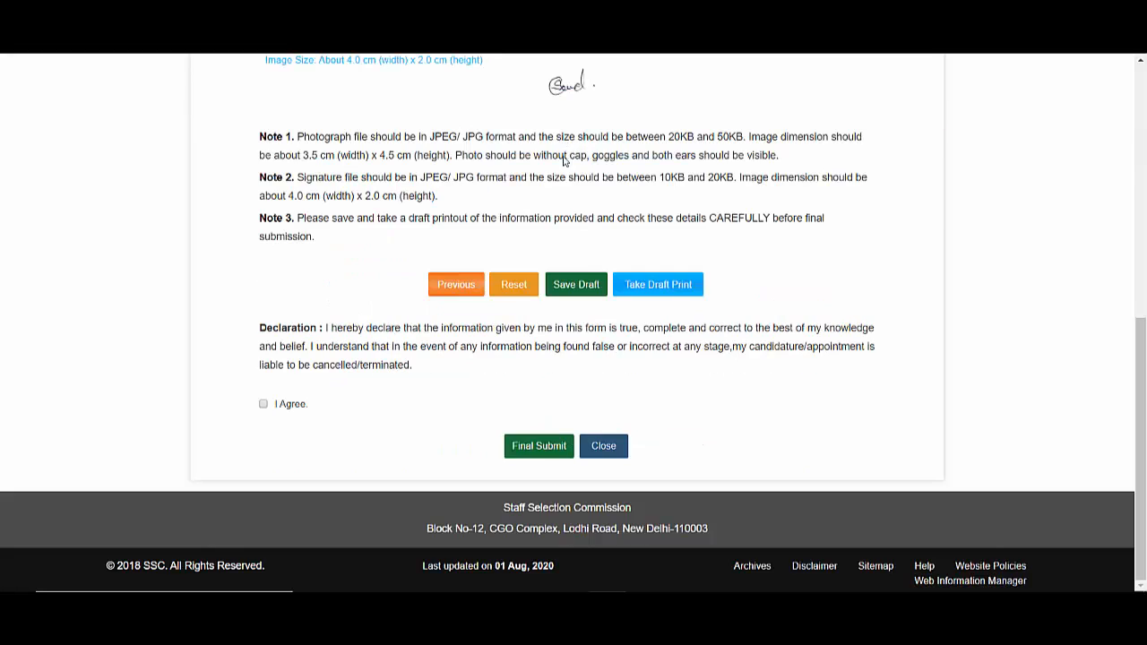
{"action": "left_click", "coordinate": [555, 455]}
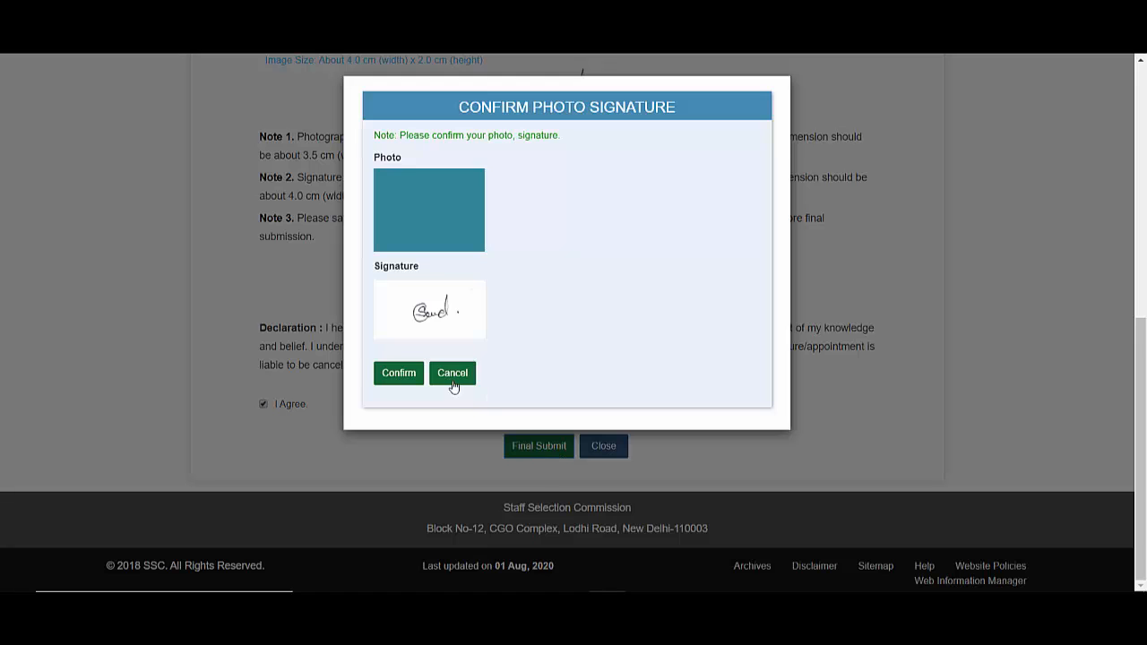
- Confirm the uploaded photo and signature, then submit the mobile and email OTPs
{"action": "left_click", "coordinate": [392, 377]}
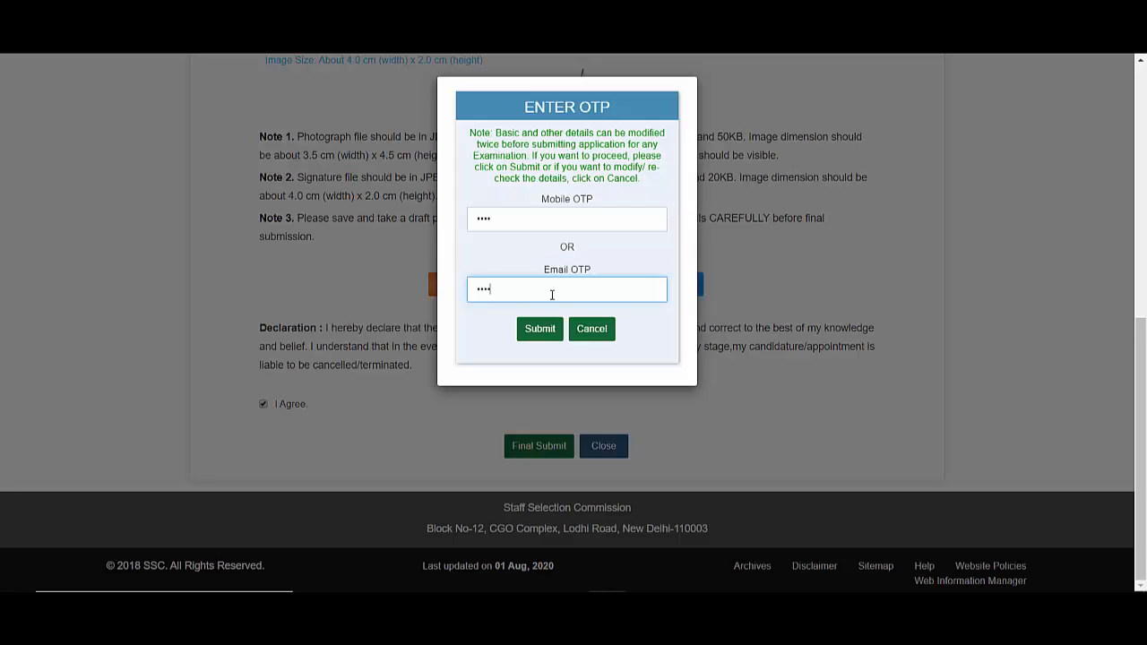
{"action": "left_click", "coordinate": [539, 328]}
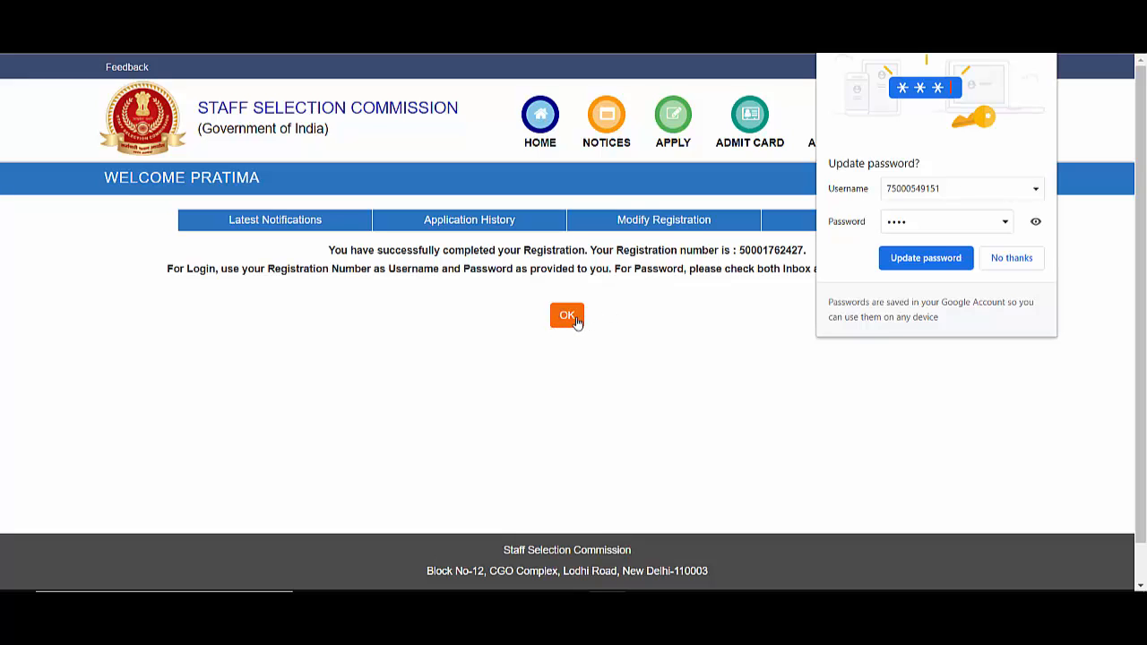
- Acknowledge the registration success message to reach the Latest Notifications page
{"action": "left_click", "coordinate": [572, 321]}
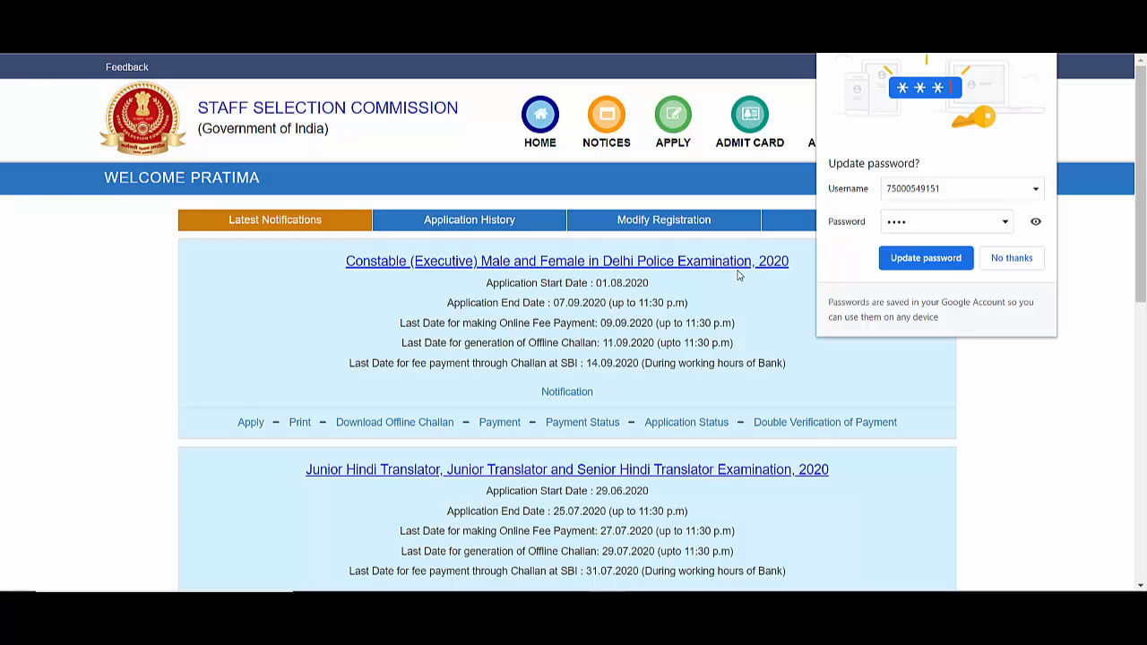
- Start the Delhi Police Constable Examination 2020 application and dismiss the browser's password prompt
{"action": "left_click", "coordinate": [257, 426]}
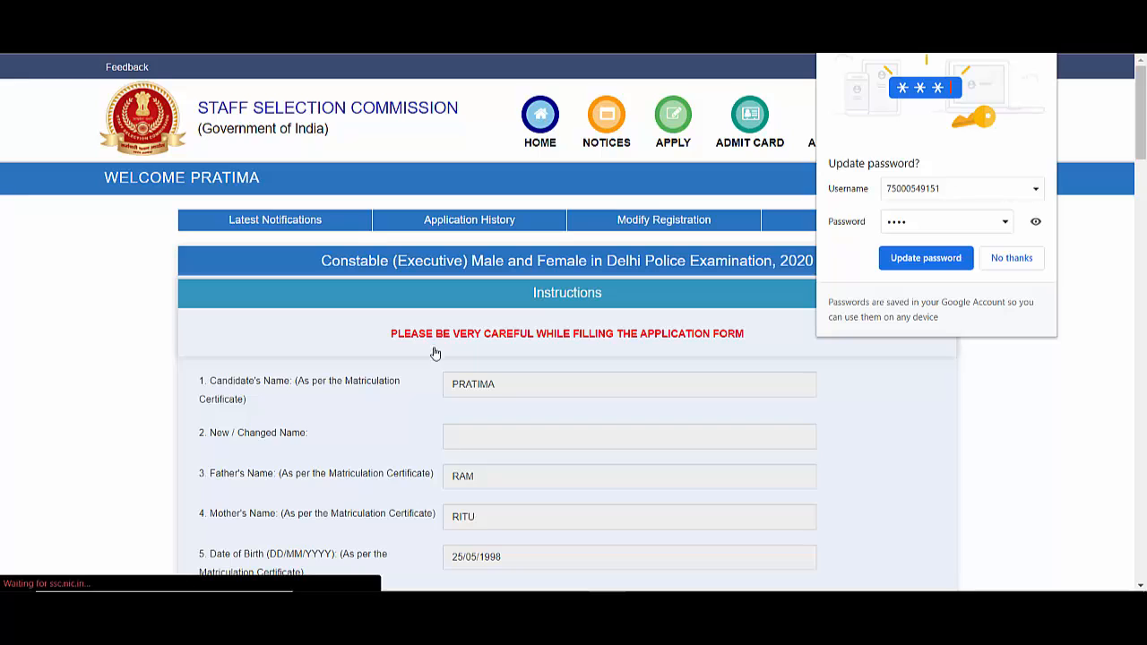
{"action": "left_click", "coordinate": [1015, 259]}
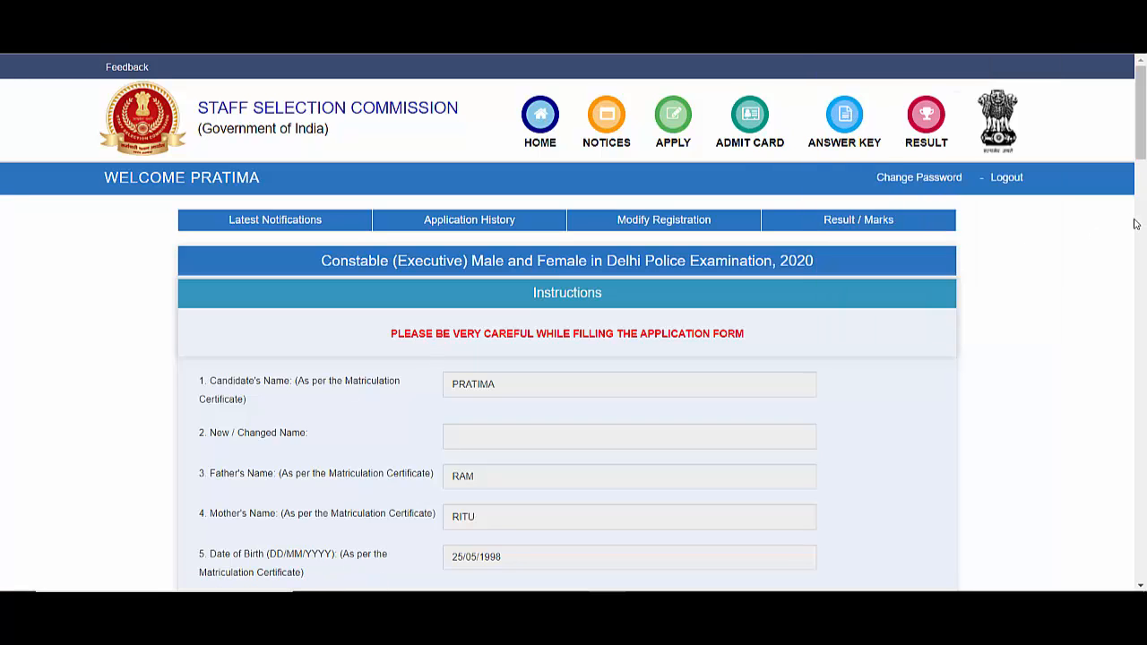
{"action": "scroll", "coordinate": [1145, 171], "scroll_direction": "down", "scroll_amount": 3}
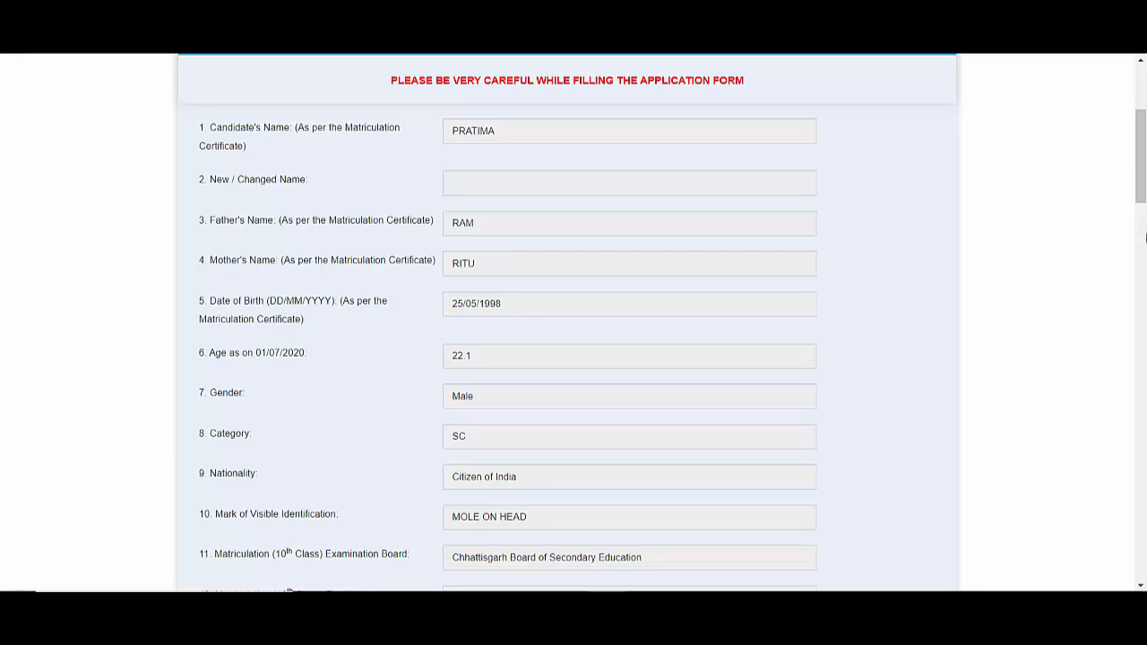
{"action": "left_click_drag", "start_coordinate": [215, 187], "coordinate": [424, 187]}
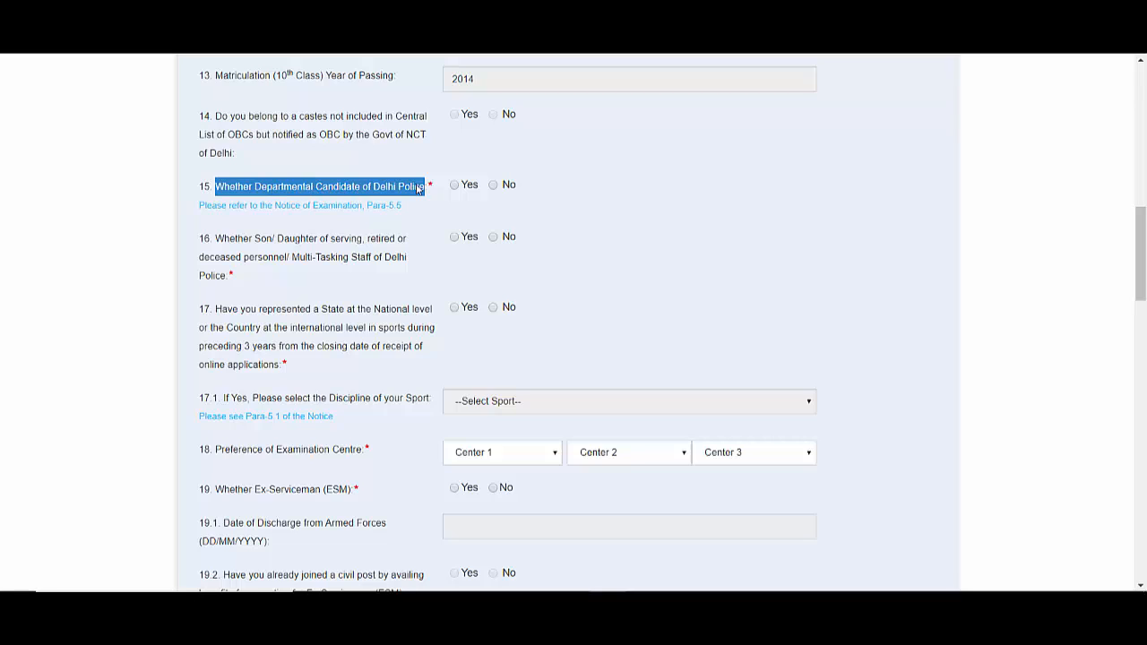
- Answer No to departmental candidate, Yes to police-family ward, and No to sports representation
{"action": "left_click", "coordinate": [494, 185]}
{"action": "left_click", "coordinate": [458, 238]}
{"action": "left_click", "coordinate": [496, 243]}
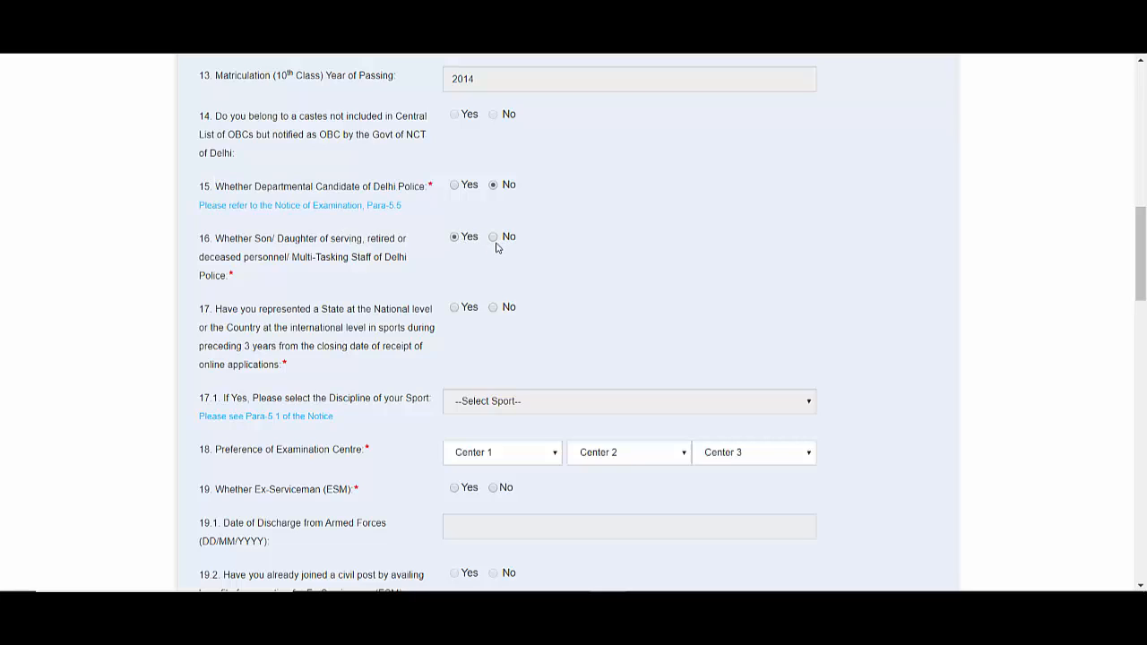
{"action": "left_click", "coordinate": [492, 308]}
{"action": "mouse_move", "coordinate": [1144, 317]}
{"action": "left_mouse_down"}
{"action": "mouse_move", "coordinate": [1142, 369]}
{"action": "mouse_move", "coordinate": [1138, 315]}
{"action": "mouse_move", "coordinate": [1128, 315]}
{"action": "left_mouse_up"}
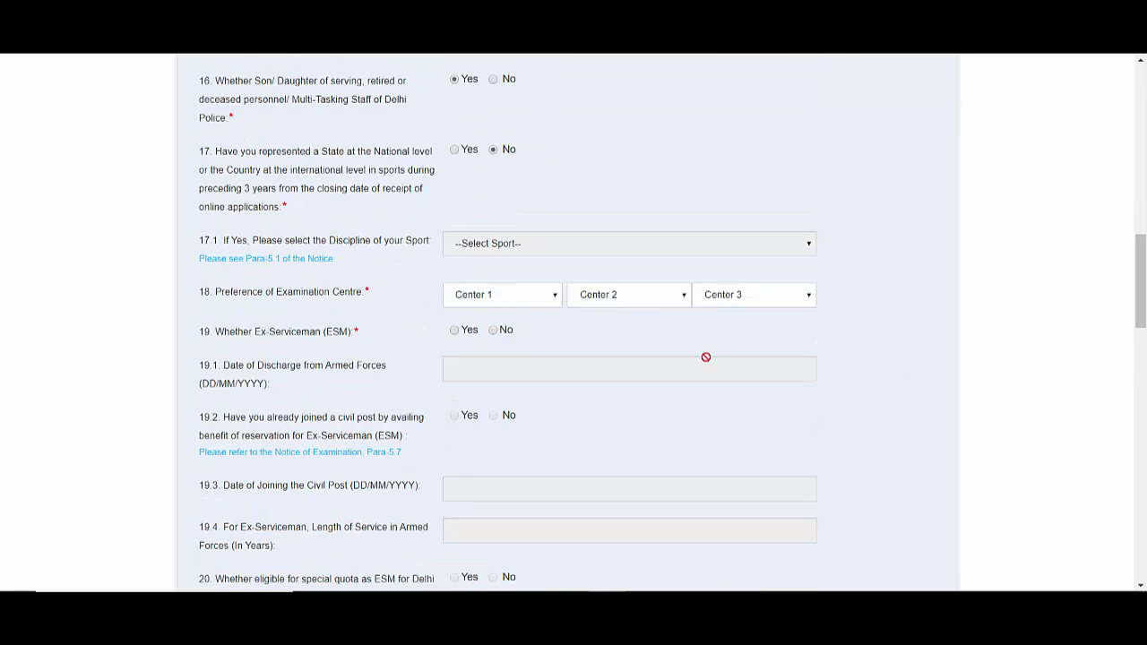
- Choose MPR-Raipur(6204), MPR-Bilaspur(6202), MPR-Durg(6205) as centres 1–3, and answer No to ex-serviceman
{"action": "left_click", "coordinate": [514, 294]}
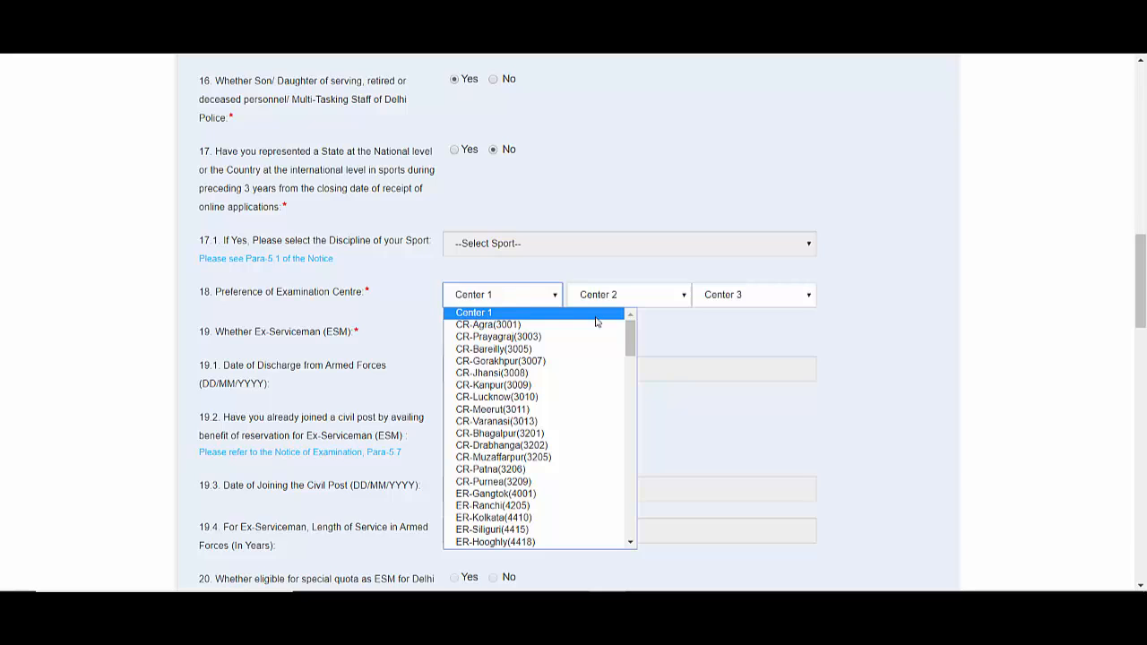
{"action": "left_click_drag", "start_coordinate": [637, 339], "coordinate": [630, 400]}
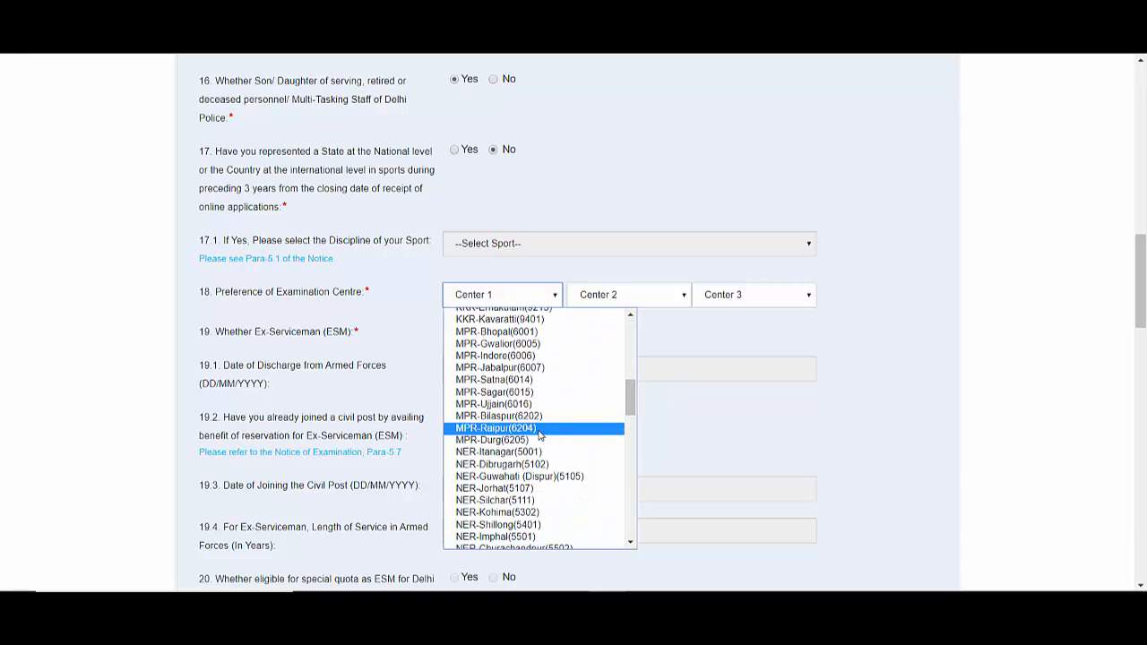
{"action": "left_click", "coordinate": [579, 428]}
{"action": "left_click", "coordinate": [639, 296]}
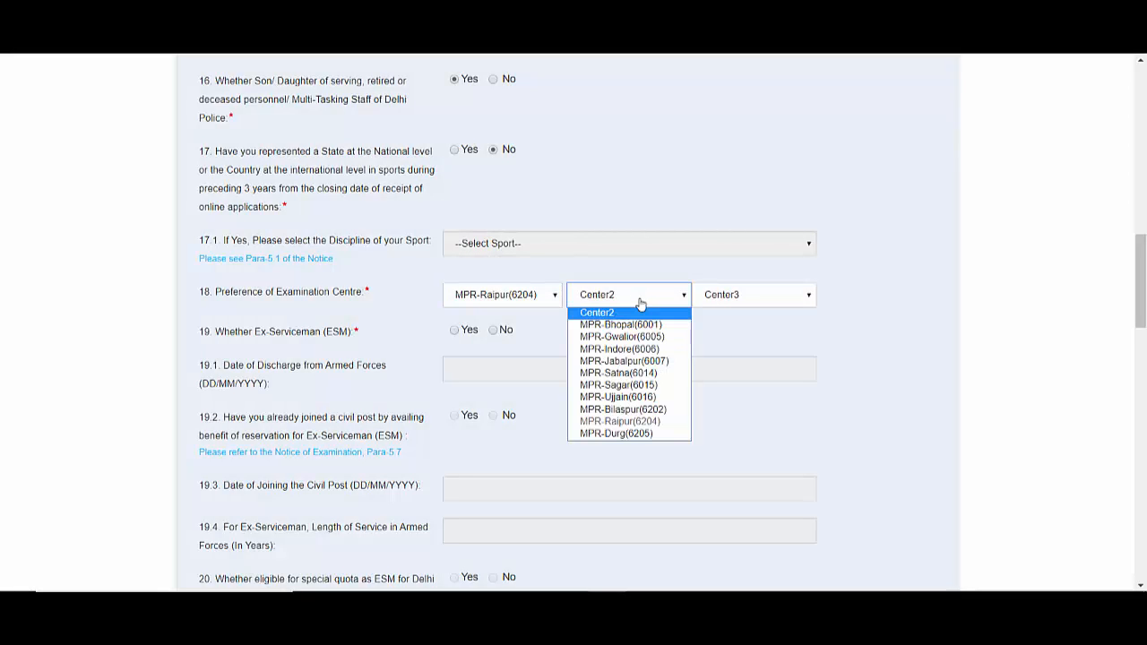
{"action": "left_click", "coordinate": [636, 410]}
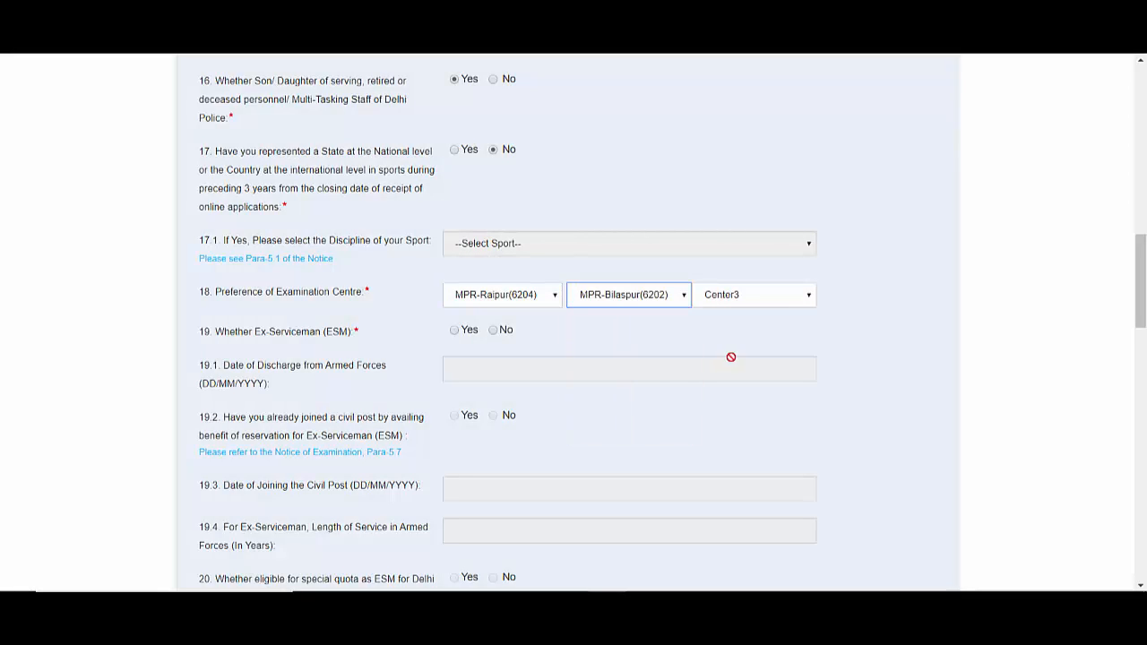
{"action": "left_click", "coordinate": [769, 294]}
{"action": "left_click", "coordinate": [750, 435]}
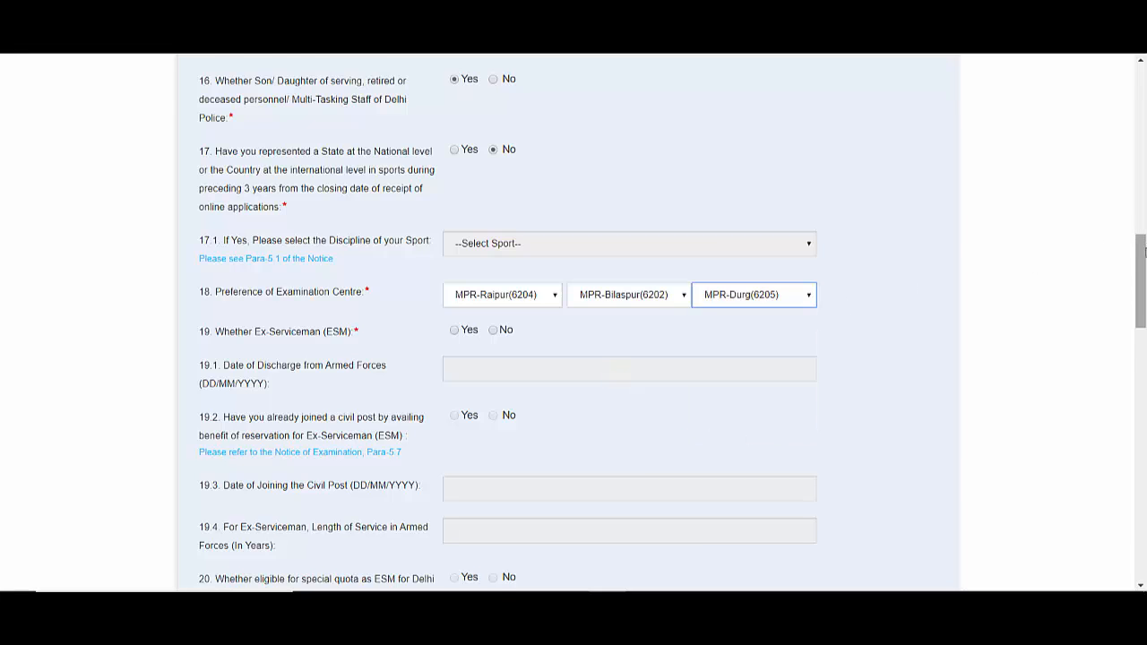
{"action": "left_click_drag", "start_coordinate": [1145, 254], "coordinate": [1145, 276]}
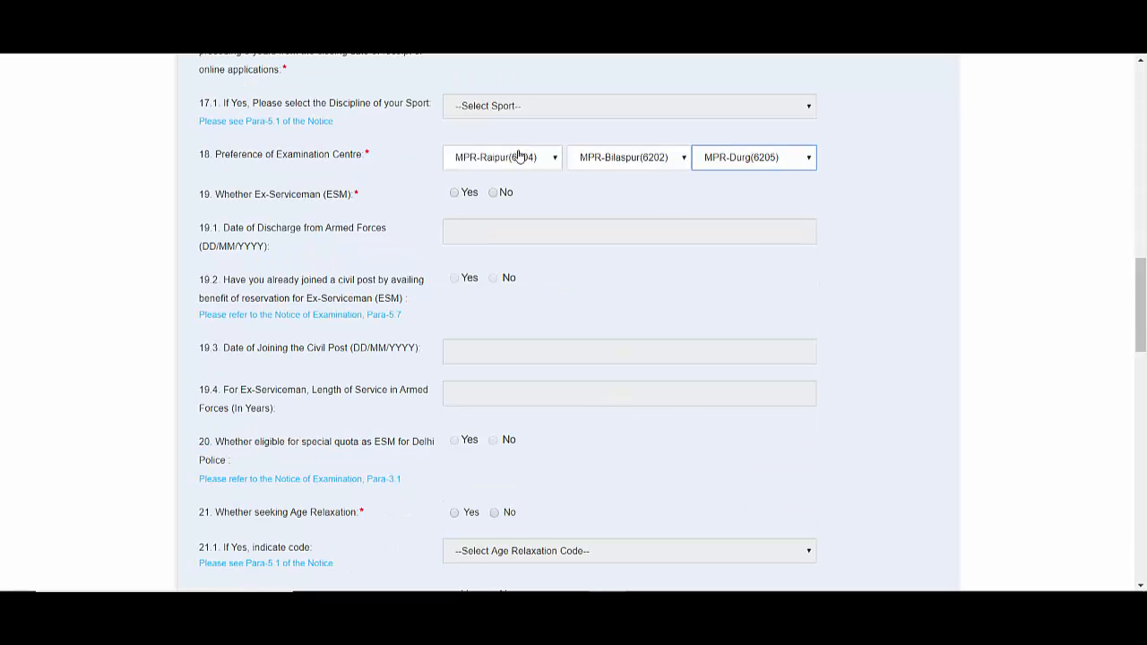
{"action": "left_click", "coordinate": [494, 194]}
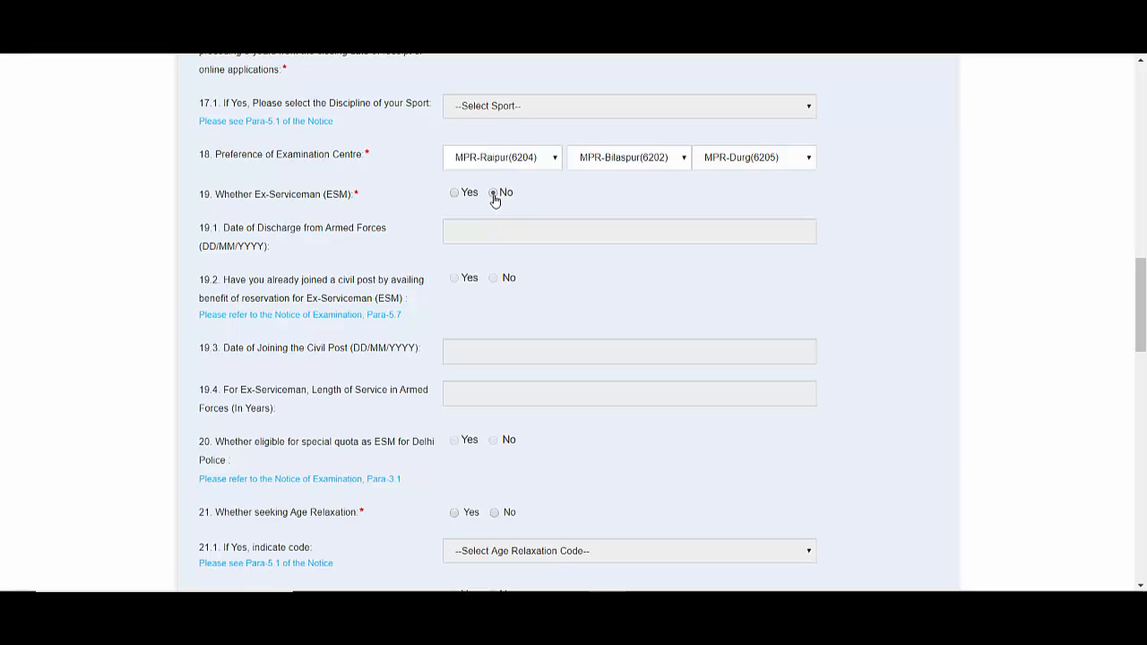
- Set age relaxation to No and highest qualification to Intermediate/Higher Secondary/10+2 with 12th
{"action": "scroll", "coordinate": [493, 199], "scroll_direction": "down", "scroll_amount": 4}
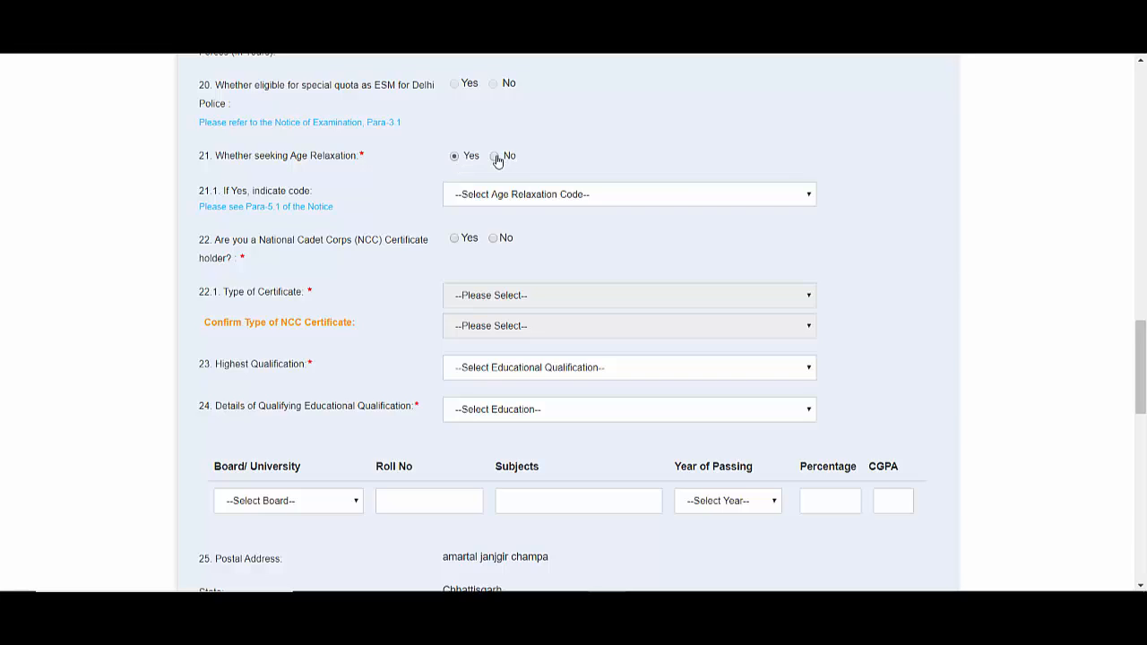
{"action": "left_click", "coordinate": [496, 159]}
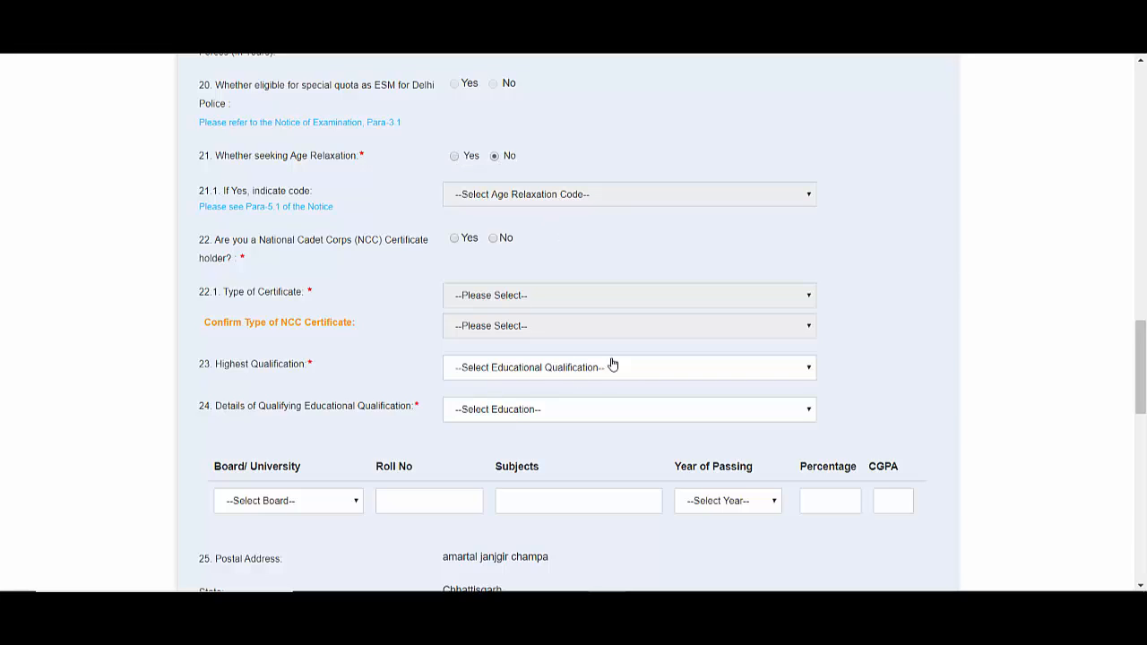
{"action": "left_click", "coordinate": [596, 383]}
{"action": "scroll", "coordinate": [705, 227], "scroll_direction": "down", "scroll_amount": 1}
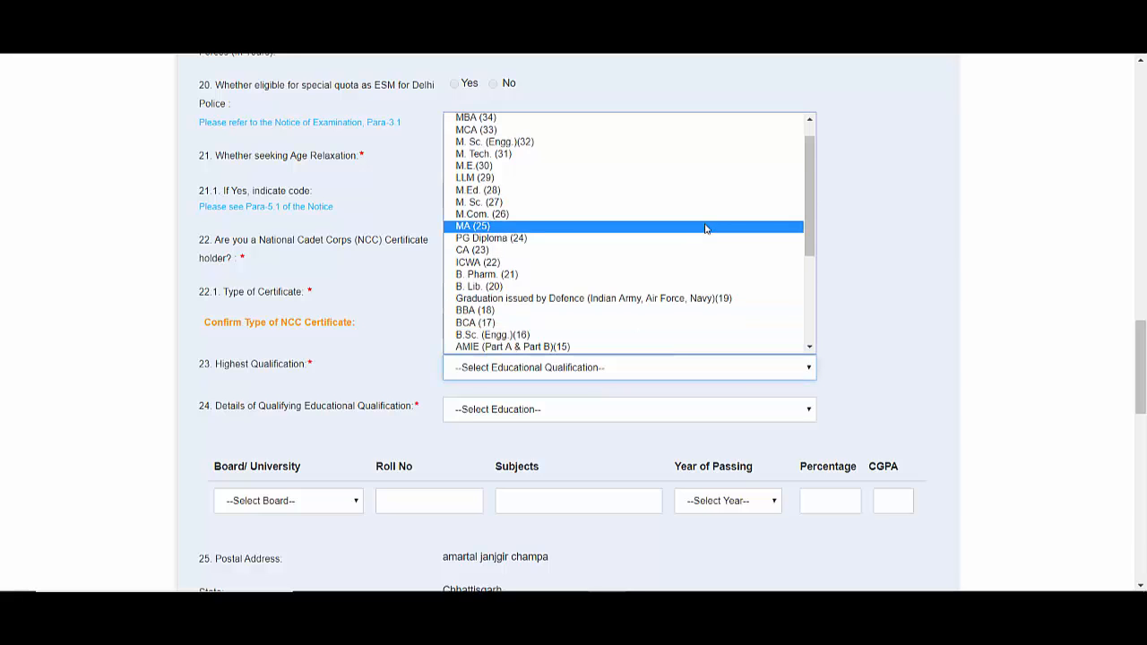
{"action": "left_click_drag", "start_coordinate": [811, 220], "coordinate": [826, 151]}
{"action": "left_click_drag", "start_coordinate": [806, 202], "coordinate": [808, 350]}
{"action": "left_click", "coordinate": [710, 334]}
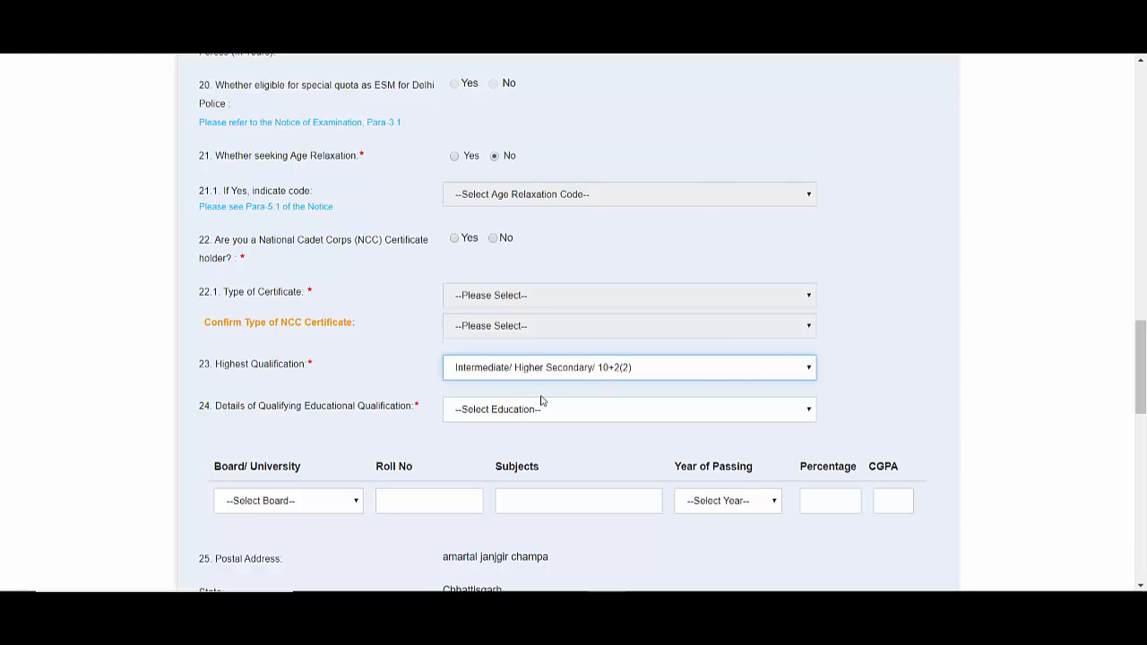
{"action": "left_click", "coordinate": [527, 417]}
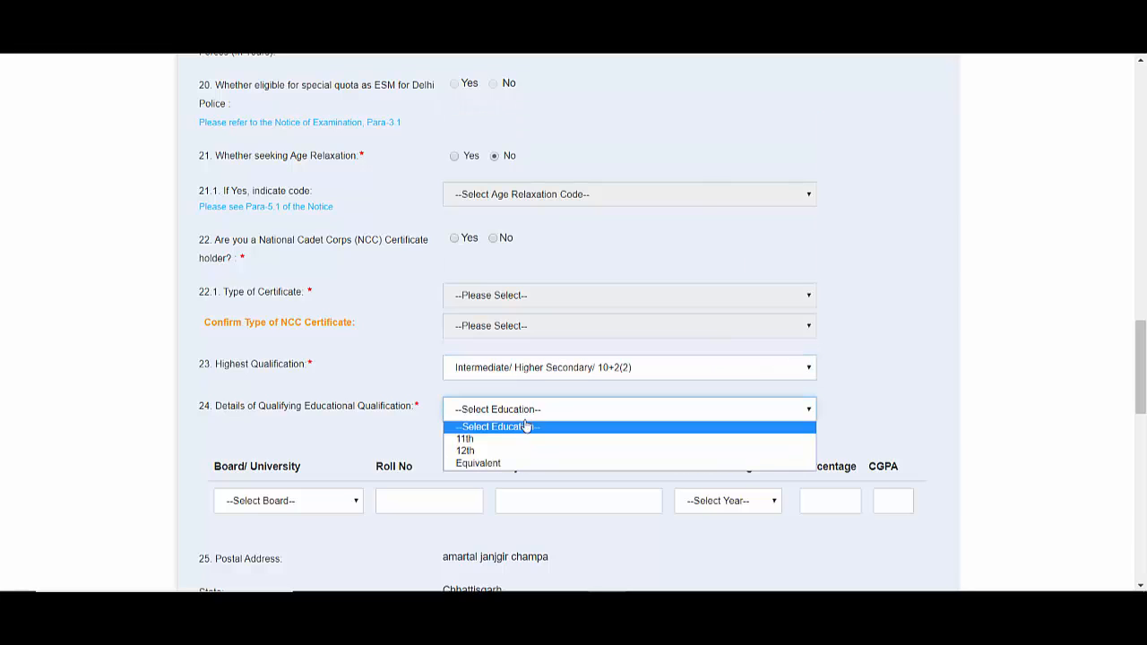
{"action": "left_click", "coordinate": [508, 456]}
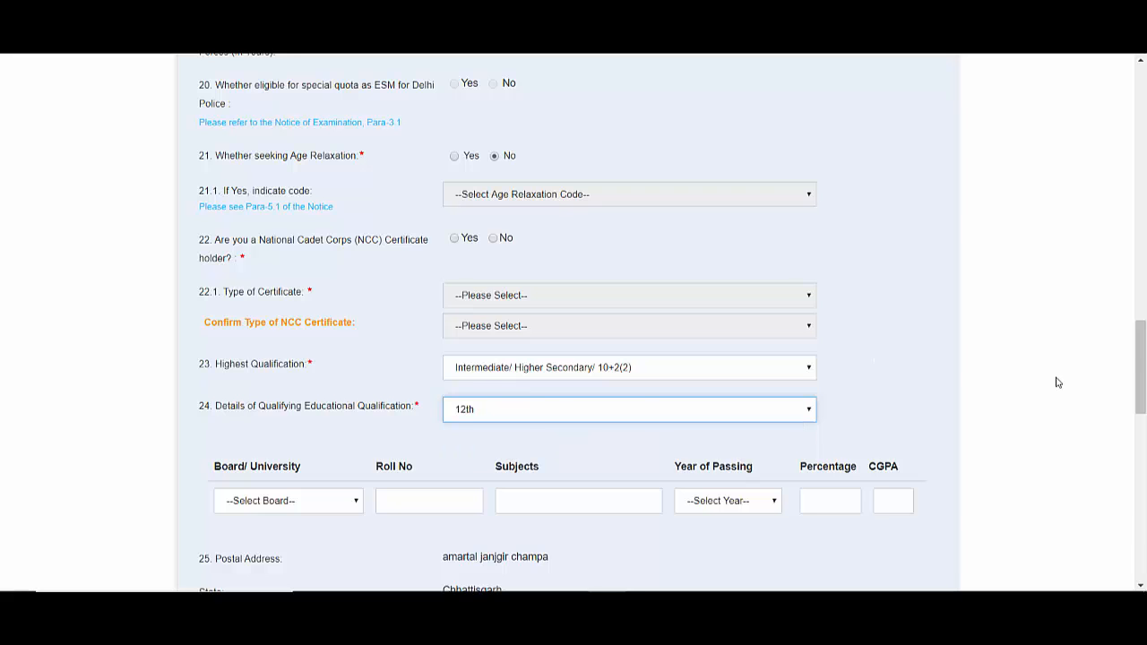
{"action": "scroll", "coordinate": [1057, 379], "scroll_direction": "down", "scroll_amount": 3}
{"action": "left_click", "coordinate": [346, 254]}
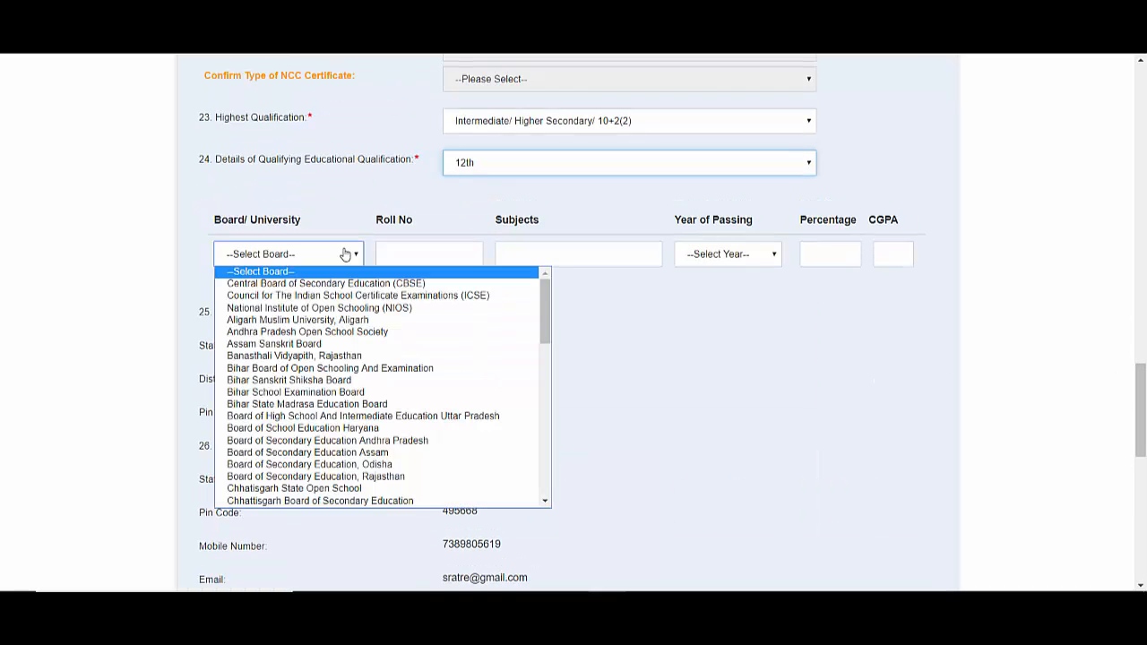
{"action": "left_click", "coordinate": [341, 502]}
{"action": "left_click", "coordinate": [428, 256]}
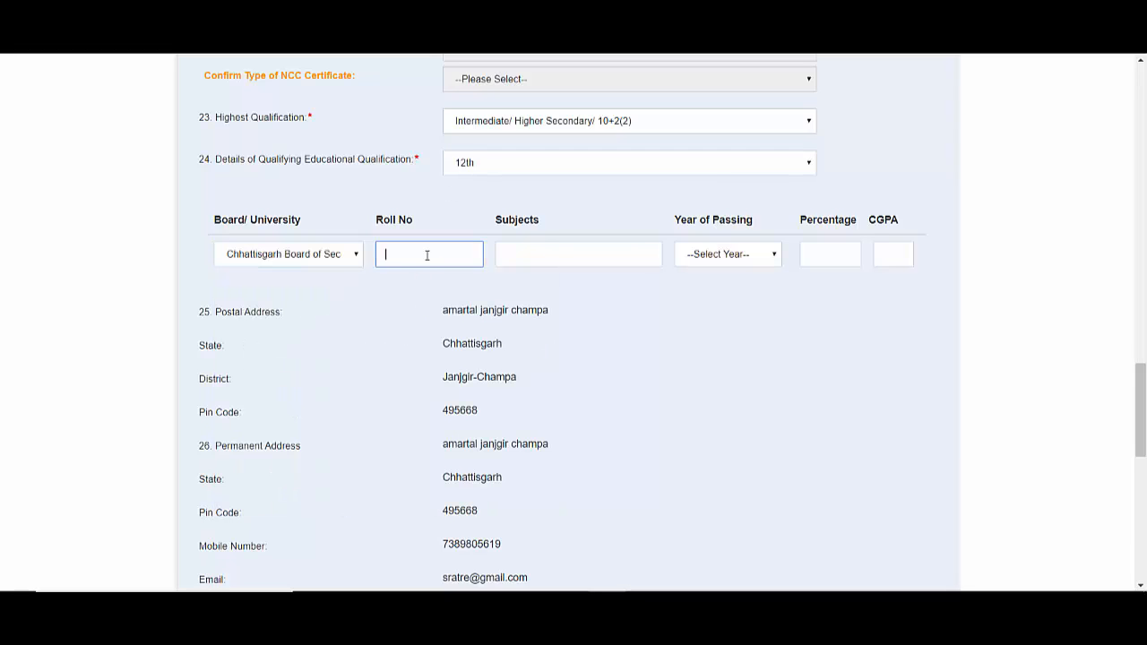
{"action": "left_click", "coordinate": [599, 265]}
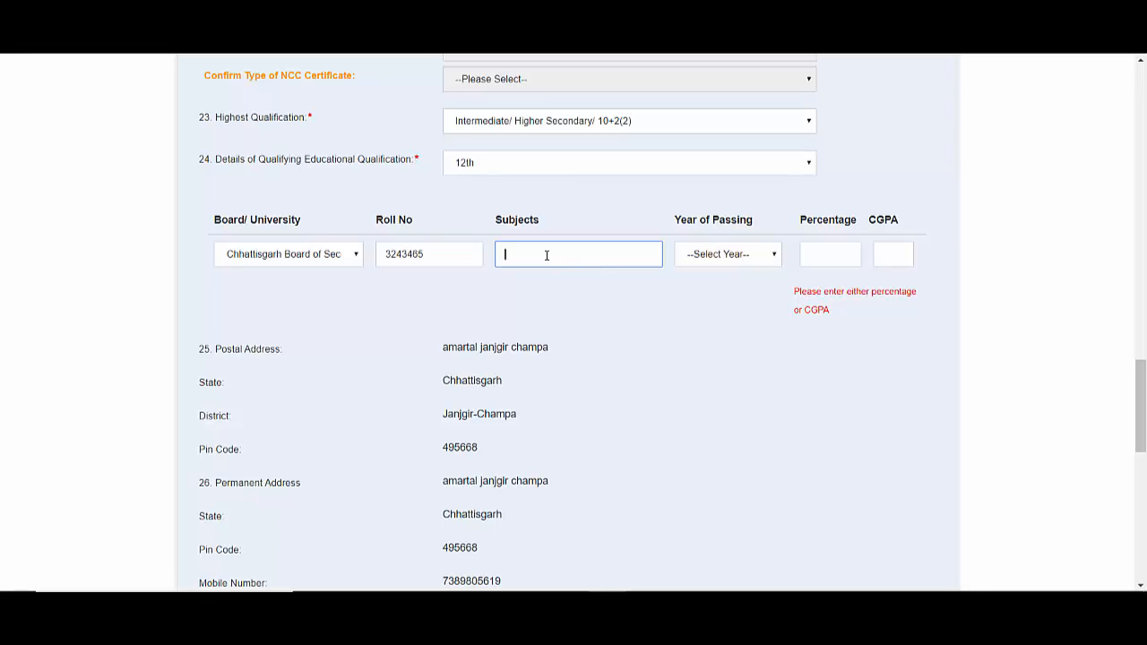
{"action": "left_click", "coordinate": [715, 257]}
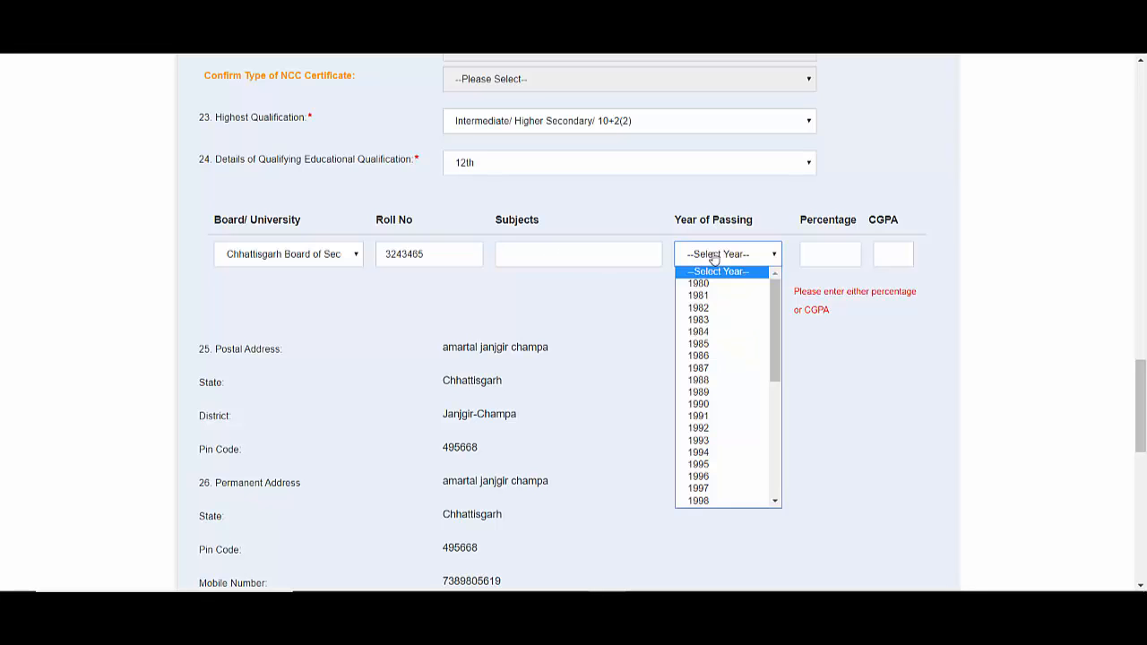
{"action": "left_click", "coordinate": [854, 310]}
{"action": "left_click", "coordinate": [839, 257]}
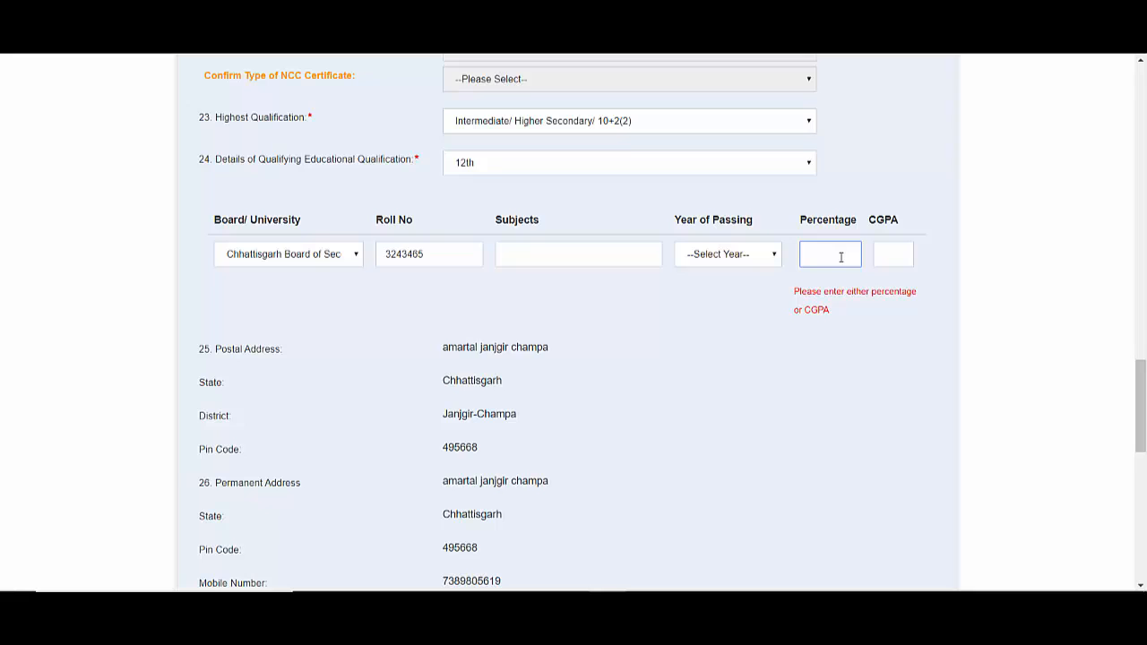
{"action": "left_click", "coordinate": [904, 258]}
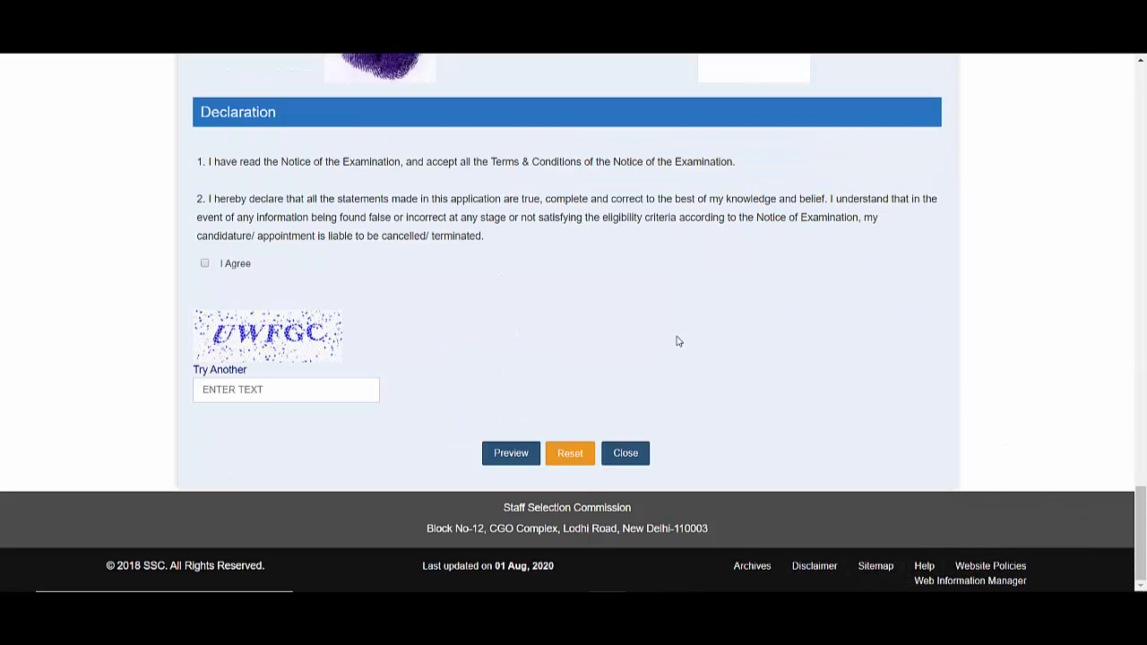
- Agree to the declaration, enter the captcha text, and preview the application form
{"action": "left_click", "coordinate": [204, 264]}
{"action": "left_click", "coordinate": [252, 394]}
{"action": "type", "text": "u"}
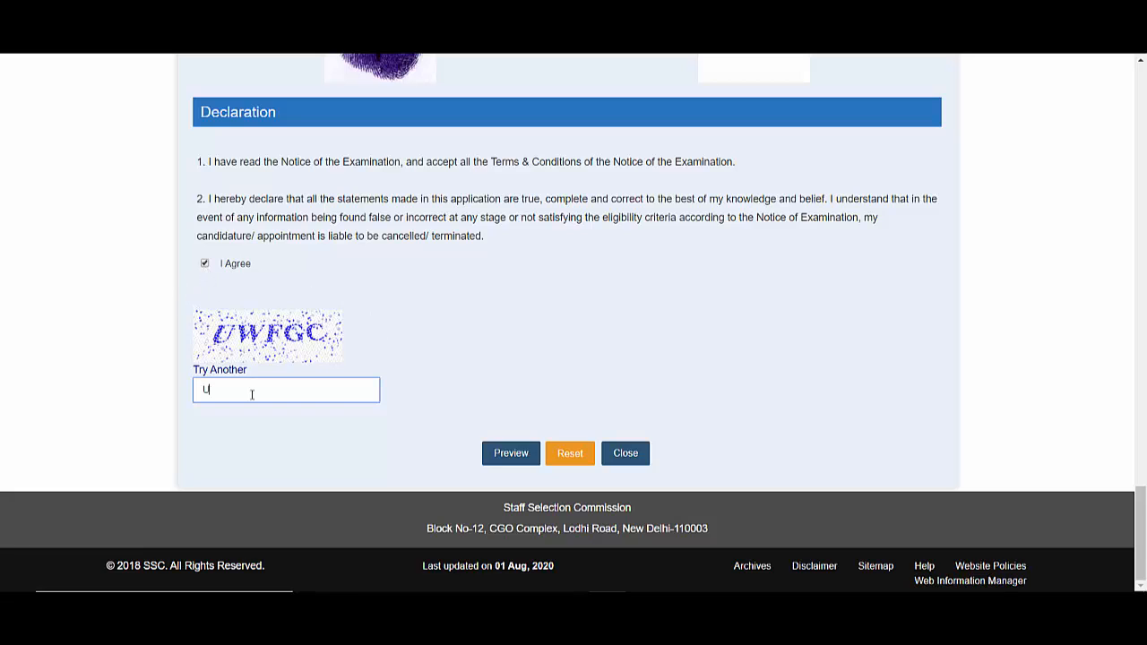
{"action": "type", "text": "wfgc"}
{"action": "left_click", "coordinate": [528, 456]}
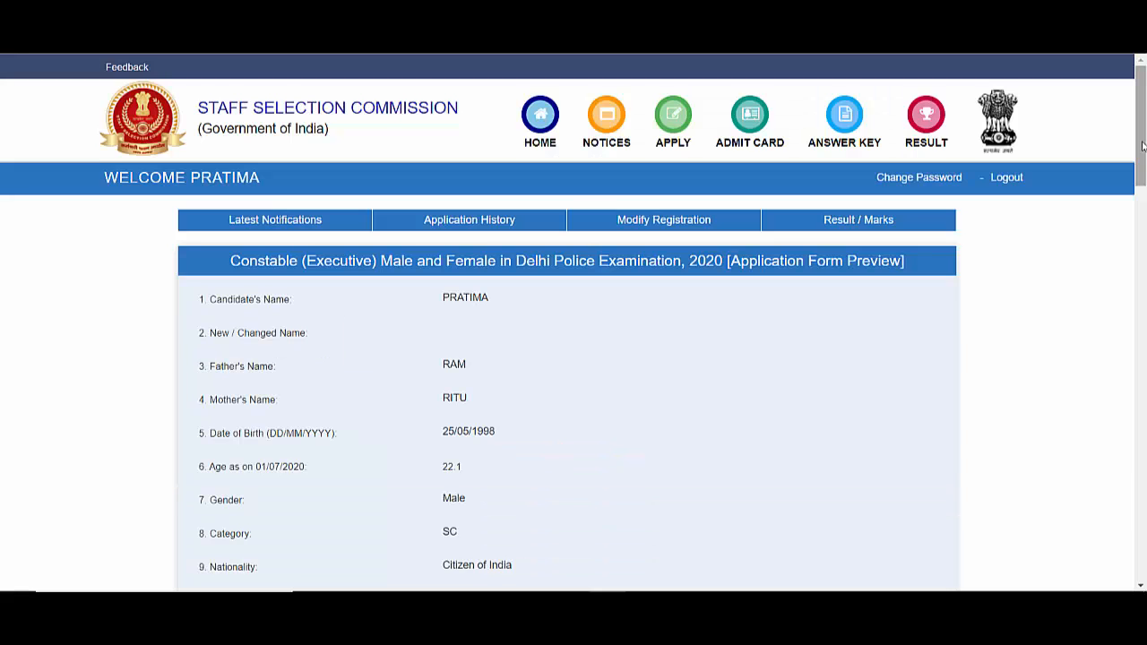
- Submit the previewed application and confirm the final submission
{"action": "left_click_drag", "start_coordinate": [1142, 146], "coordinate": [1142, 543]}
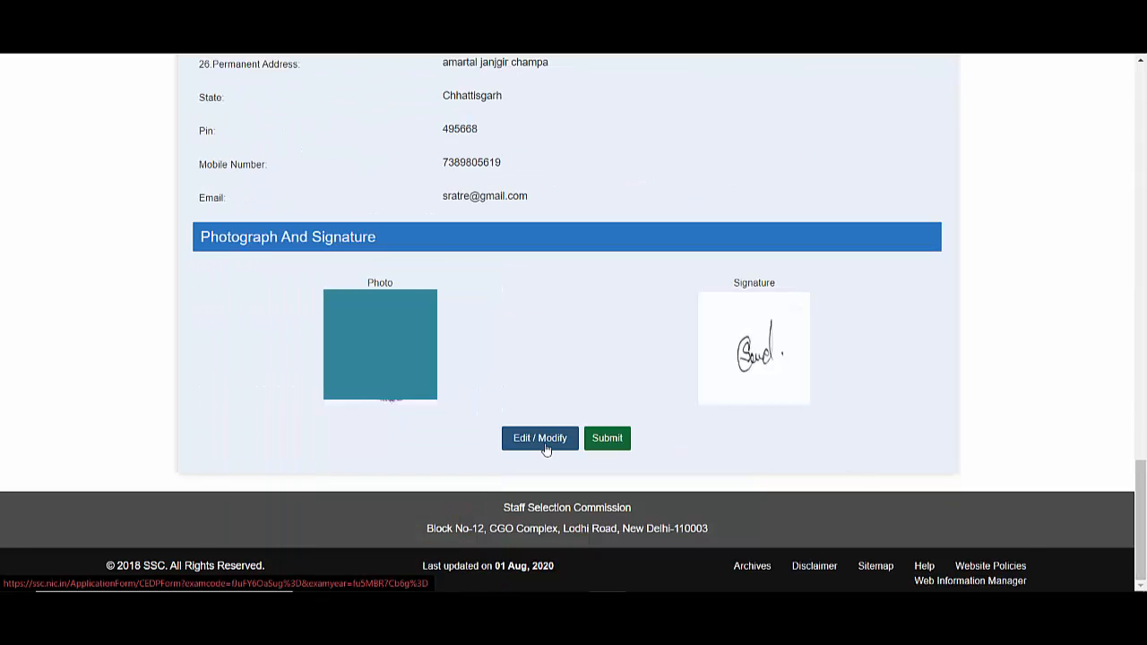
{"action": "left_click", "coordinate": [617, 441]}
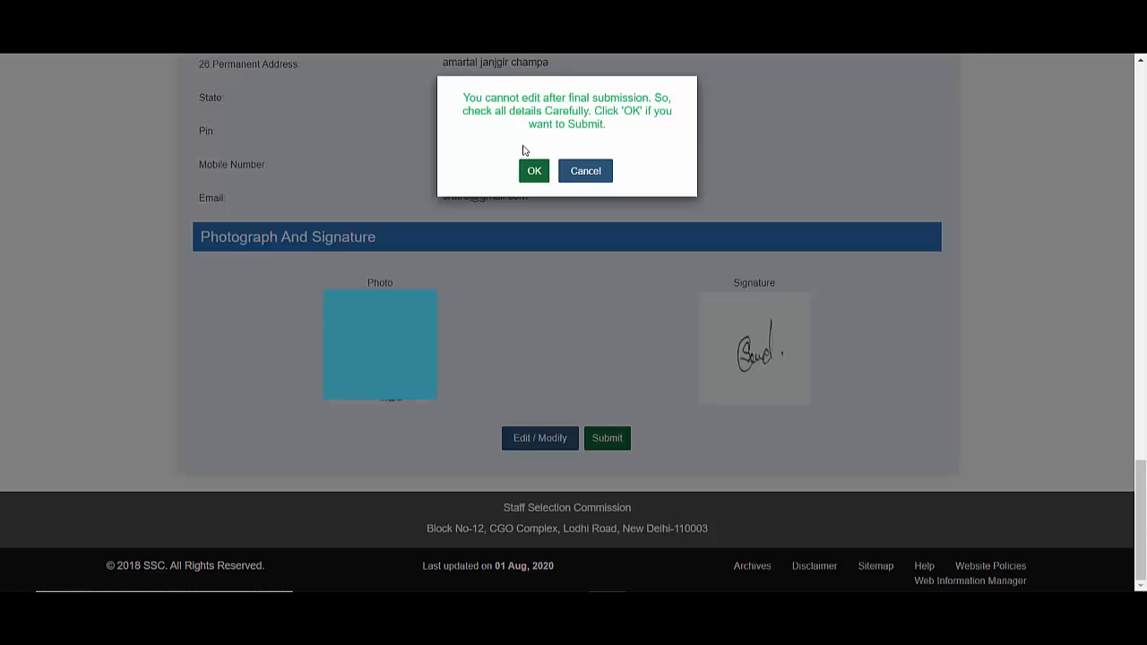
{"action": "left_click", "coordinate": [535, 170]}
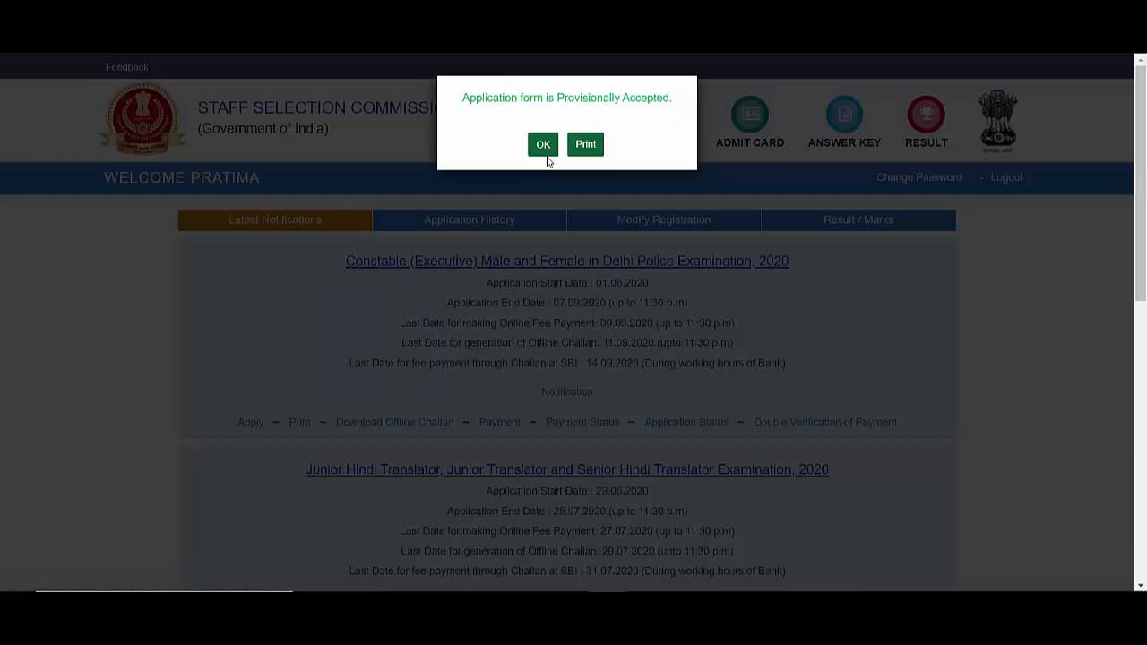
- Dismiss the acceptance notice and open the Constable application PDF to review its centre preferences
{"action": "left_click", "coordinate": [544, 147]}
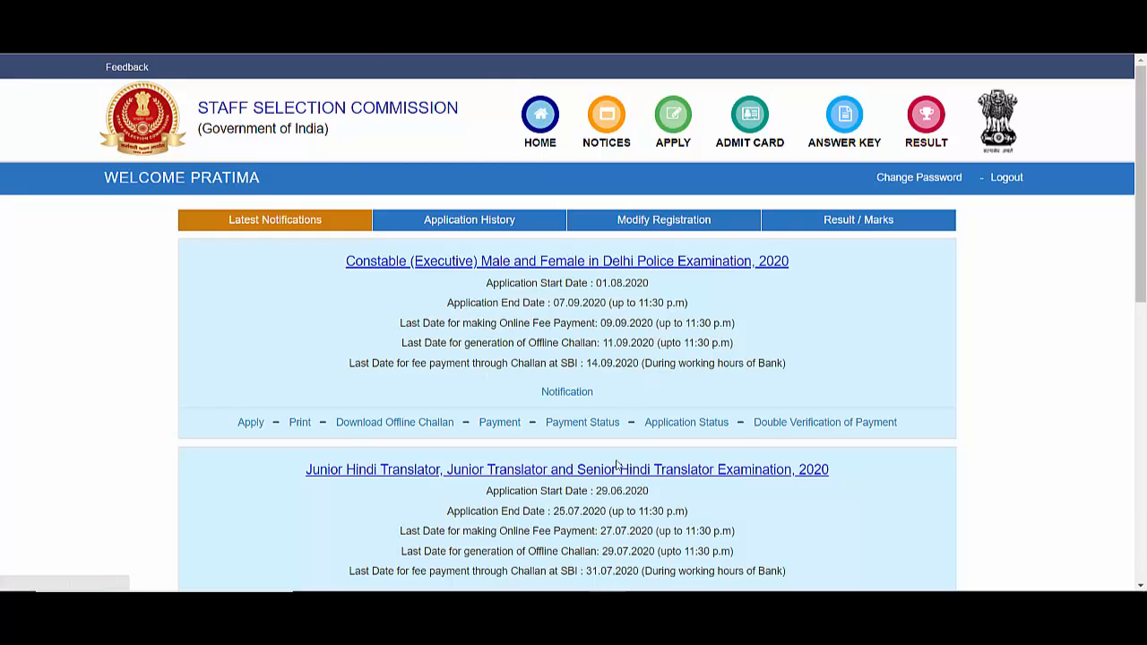
{"action": "left_click", "coordinate": [296, 425]}
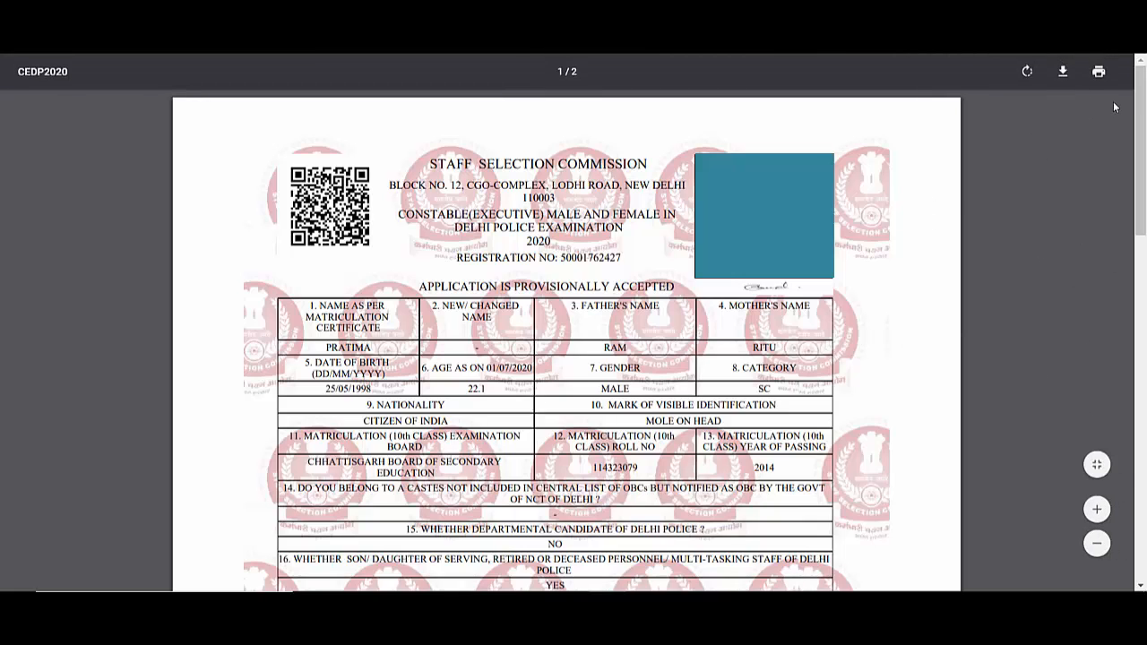
{"action": "left_click_drag", "start_coordinate": [1141, 101], "coordinate": [1145, 160]}
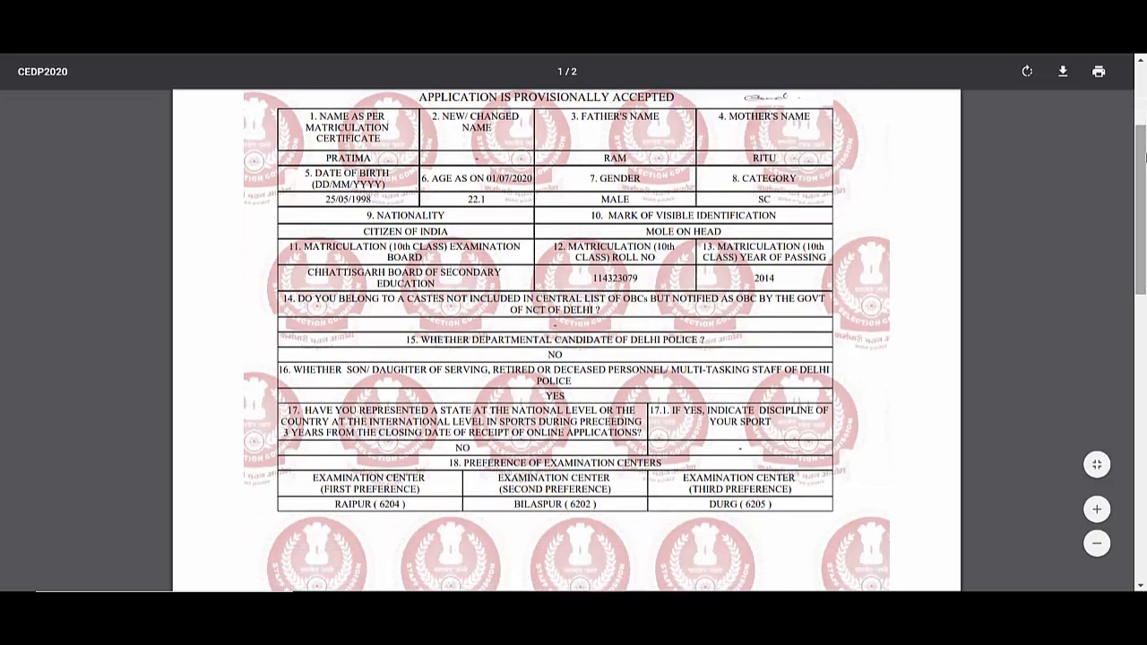